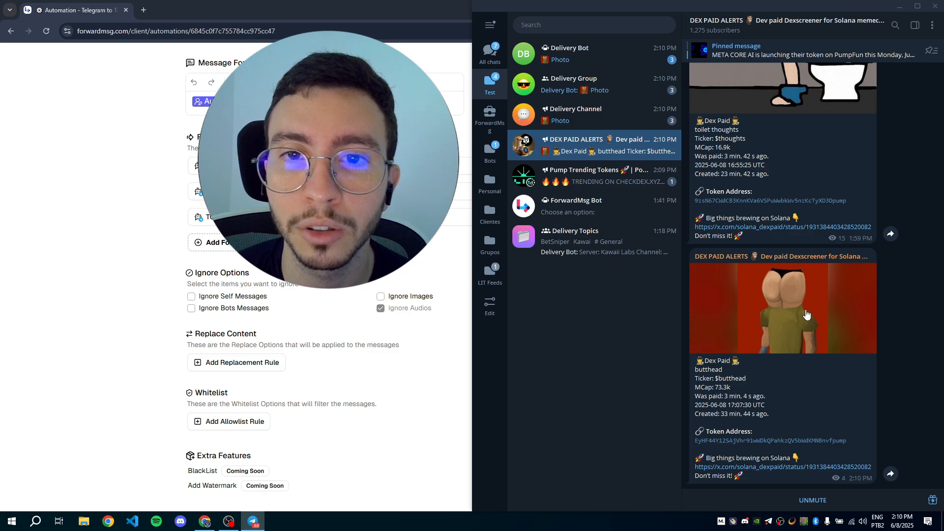
Review the latest forwarded messages in the Delivery Channel, Delivery Group and Delivery Bot chats
left_click(590, 115)
scroll(789, 287, "down", 10)
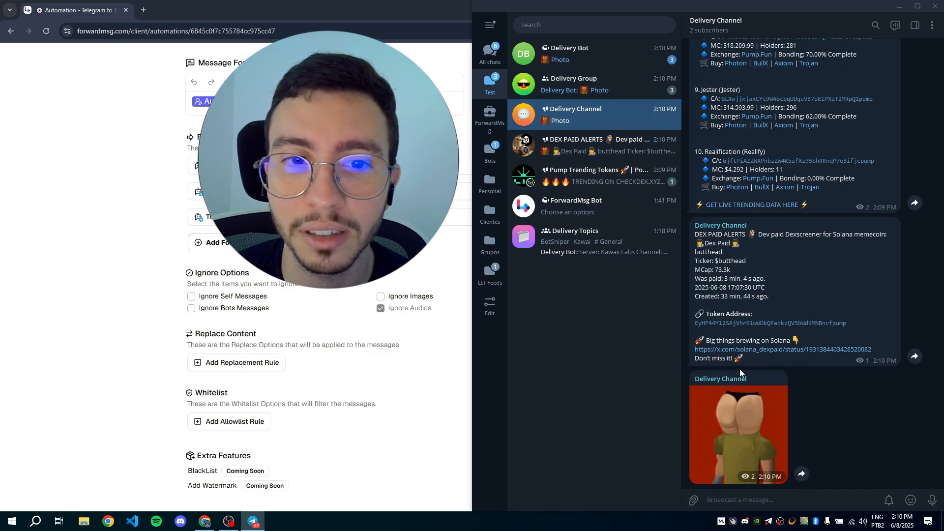
left_click(641, 96)
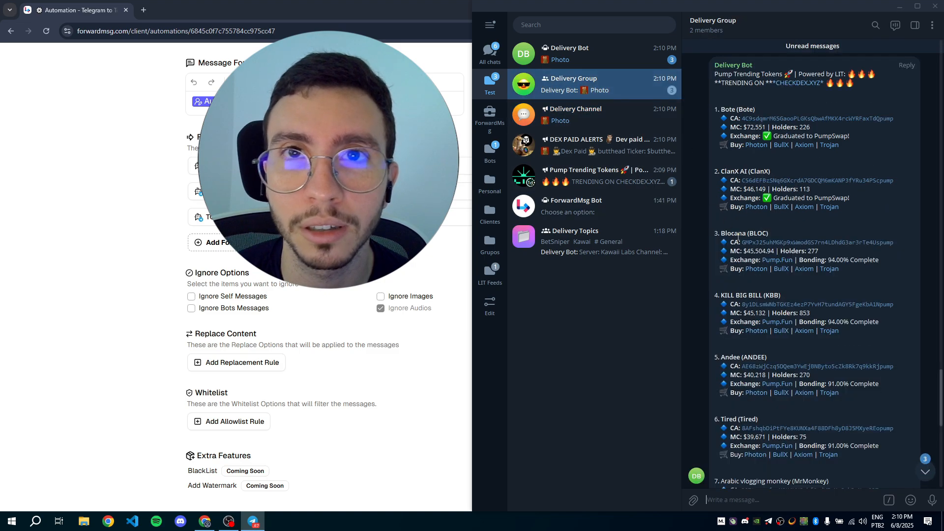
scroll(823, 335, "down", 10)
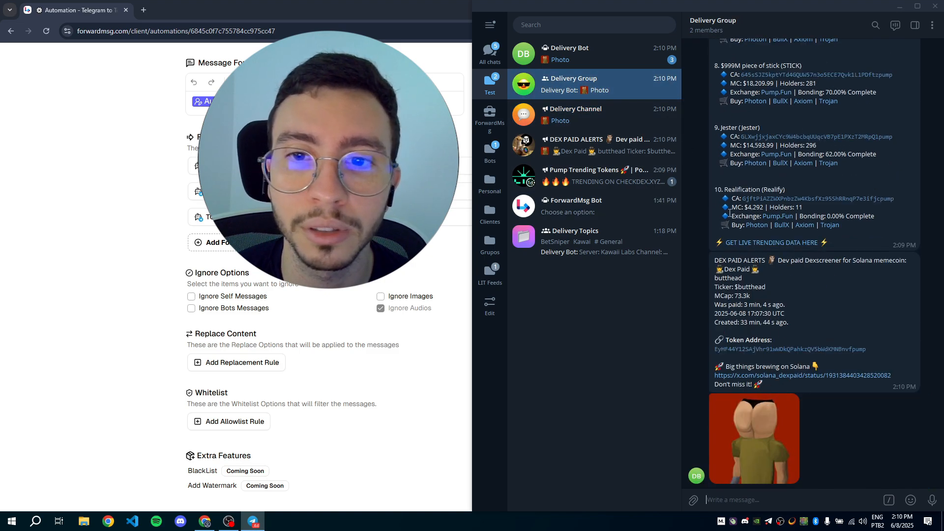
left_click(633, 58)
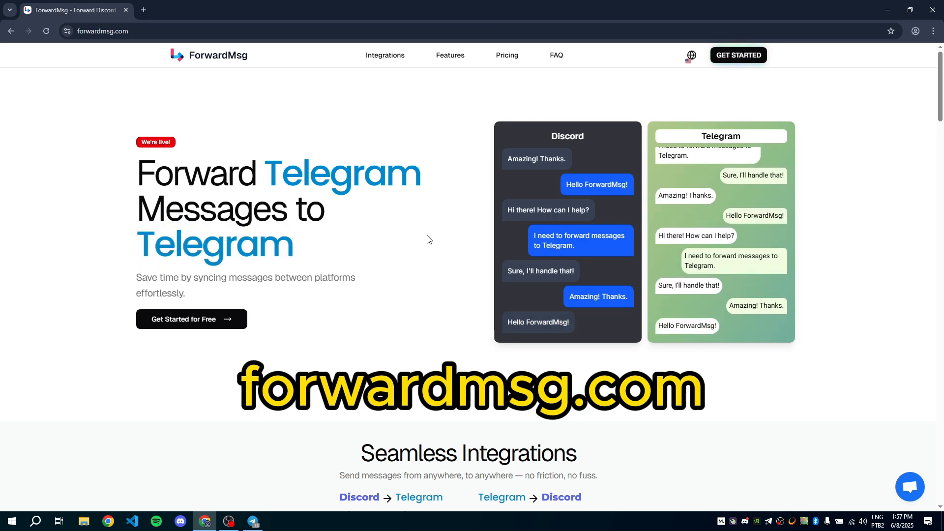
Create an automation named "Telegram to Telegram" with Telegram Account as the messages origin and Telegram as the forward destination
left_click(738, 55)
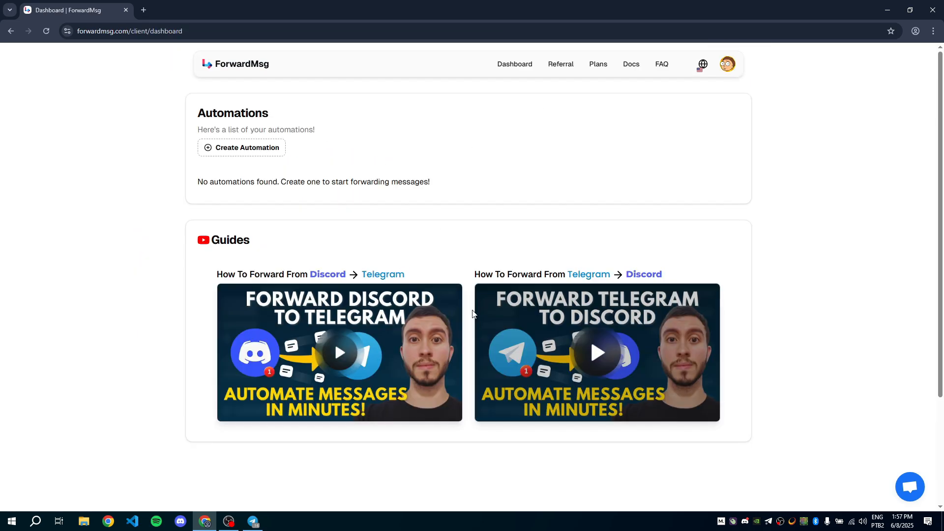
left_click(242, 150)
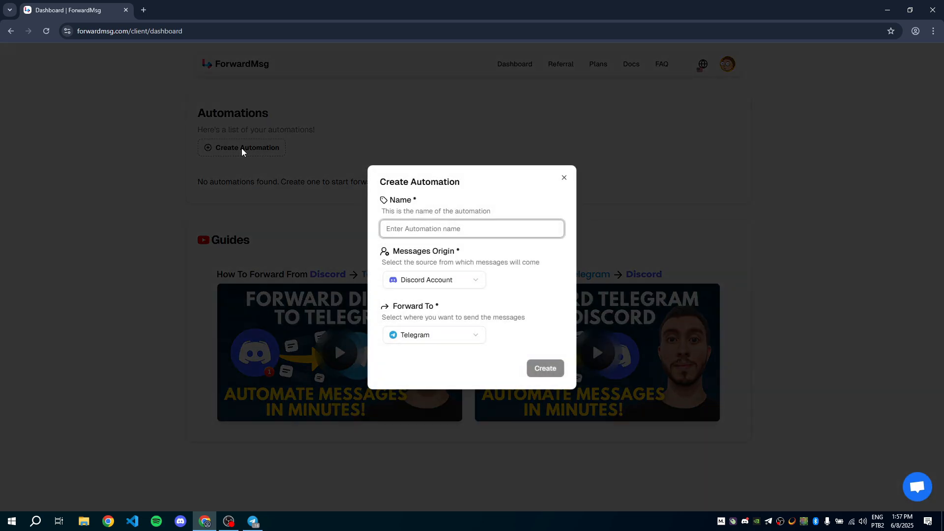
left_click(433, 280)
left_click(427, 323)
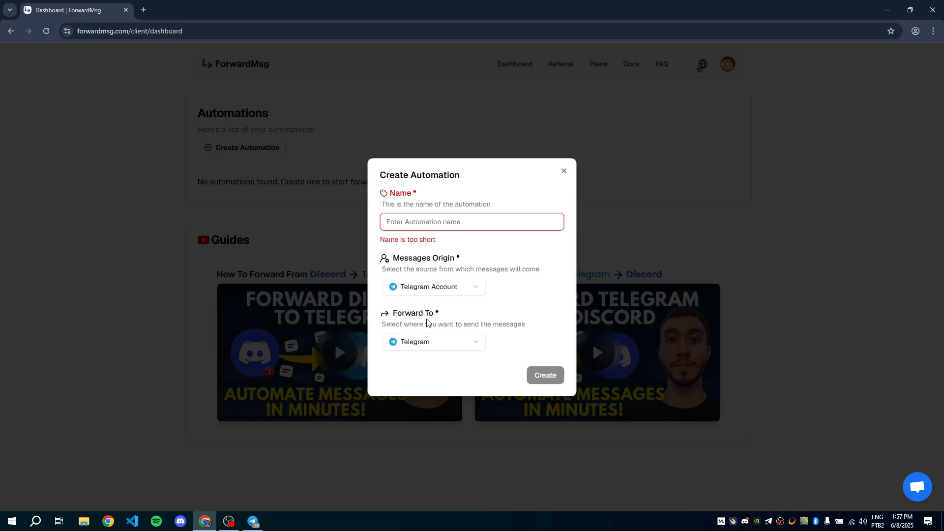
left_click(436, 342)
left_click(420, 364)
left_click(426, 224)
type("Telegr")
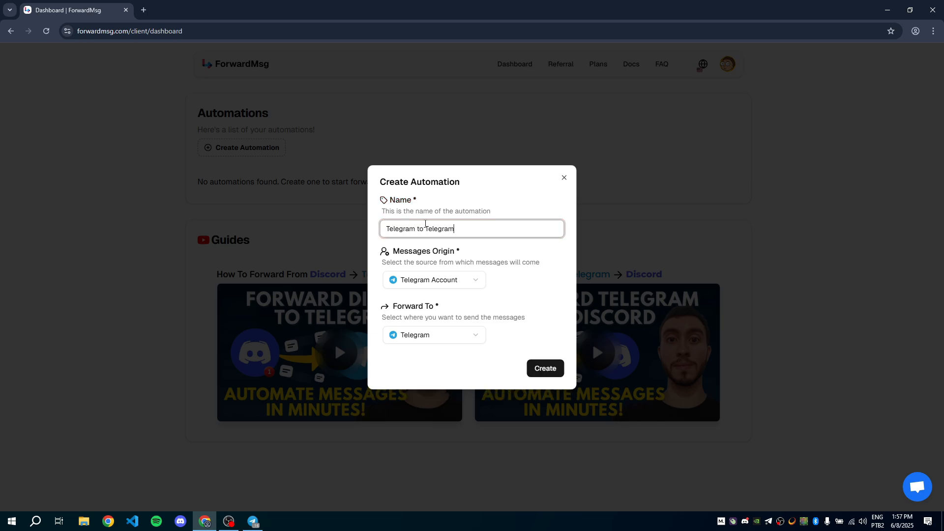
type("am to Telegram")
left_click(535, 370)
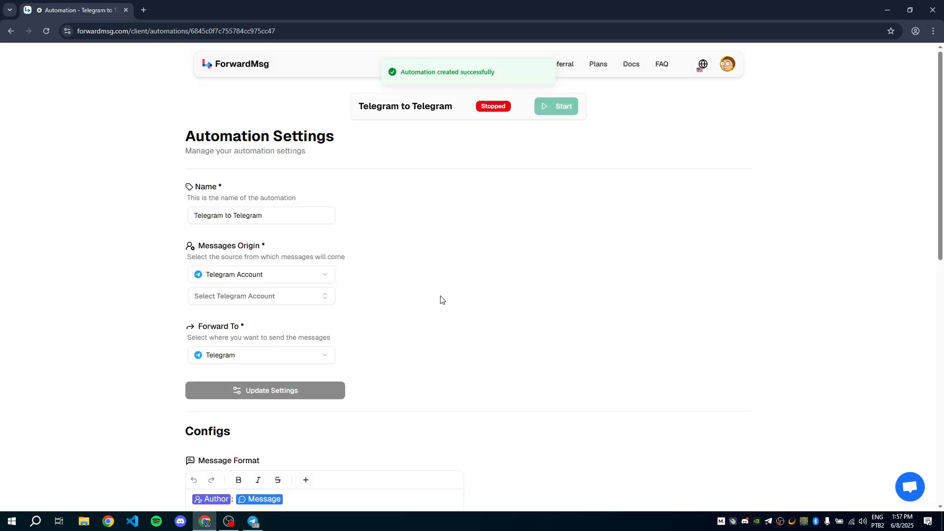
left_click(266, 301)
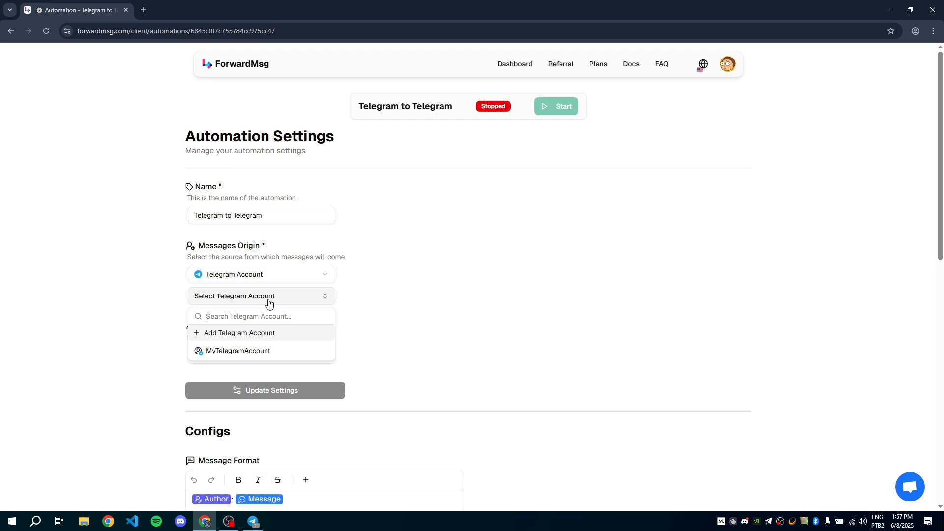
left_click(236, 334)
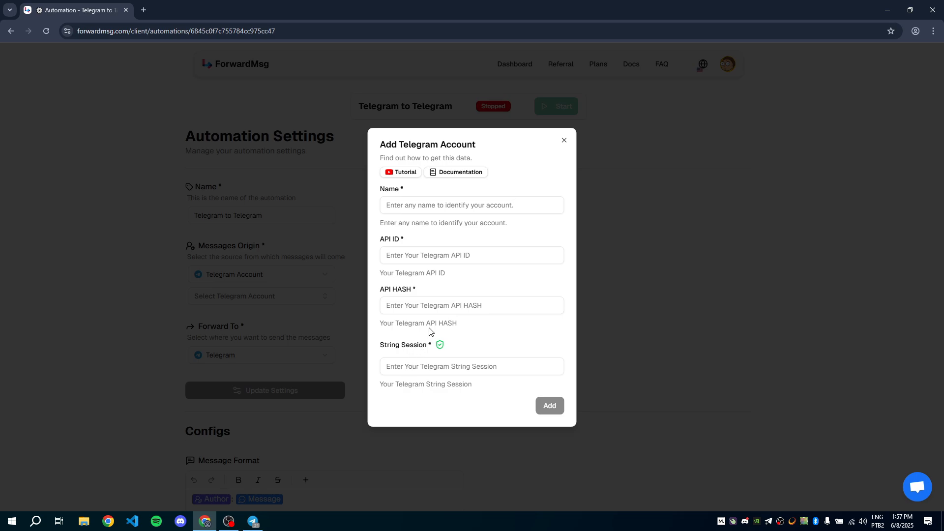
left_click(564, 140)
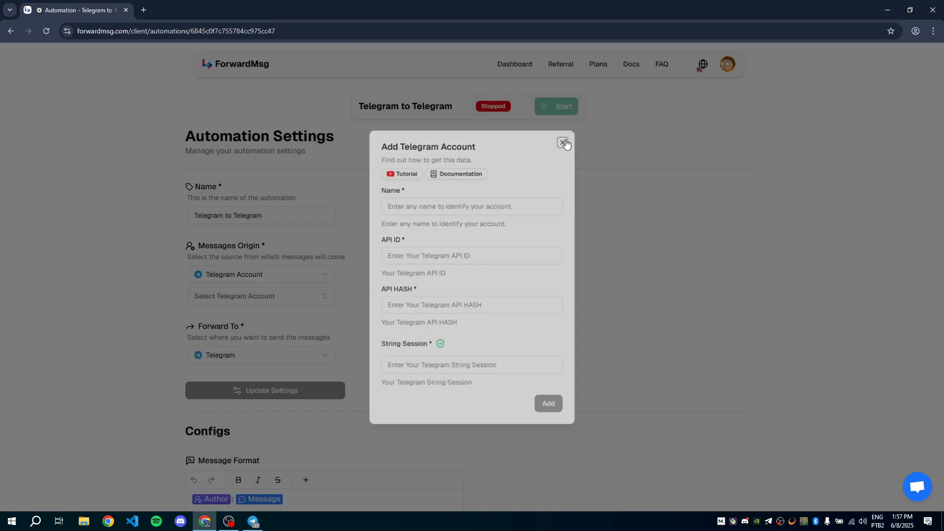
Choose MyTelegramAccount as the messages origin account, save the settings and start the automation
left_click(255, 301)
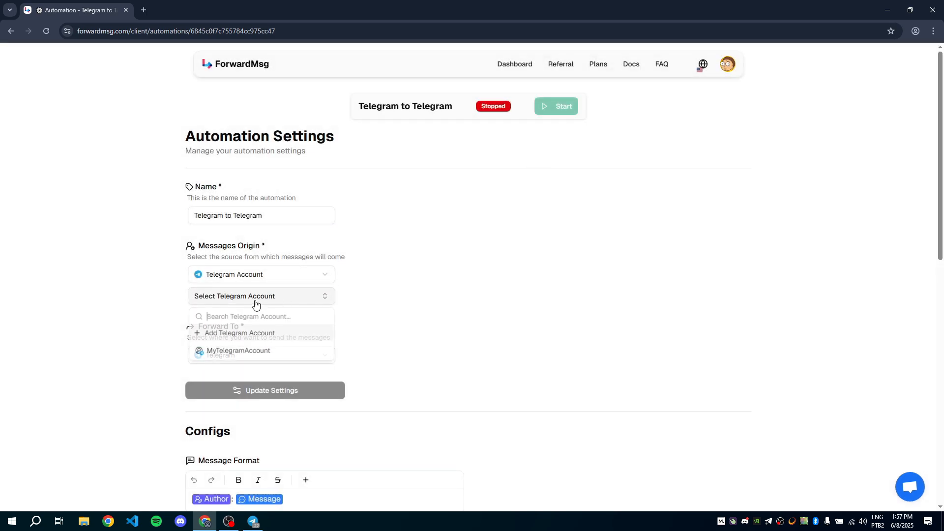
left_click(239, 352)
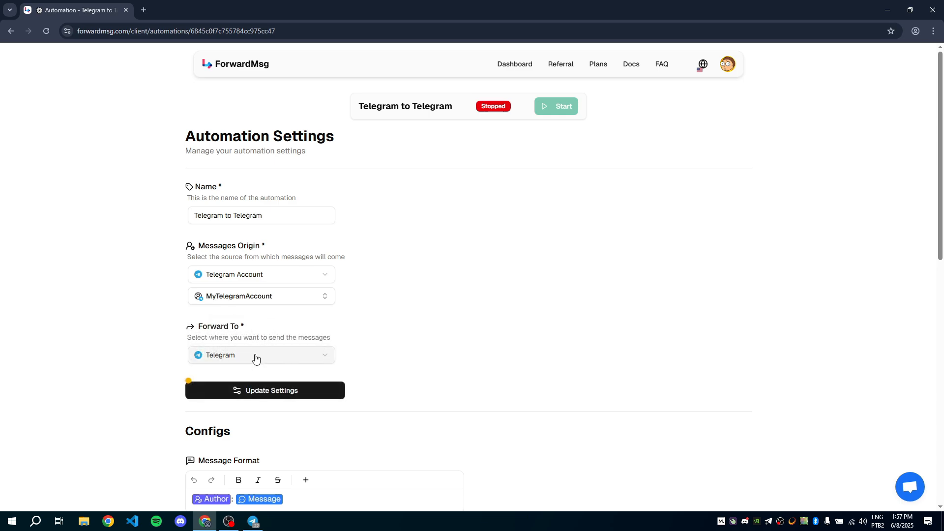
left_click(254, 393)
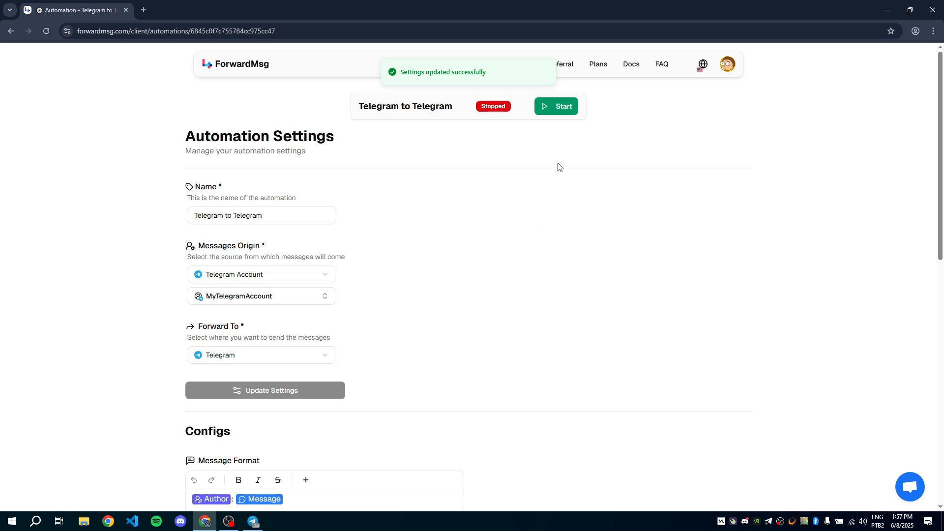
left_click(553, 109)
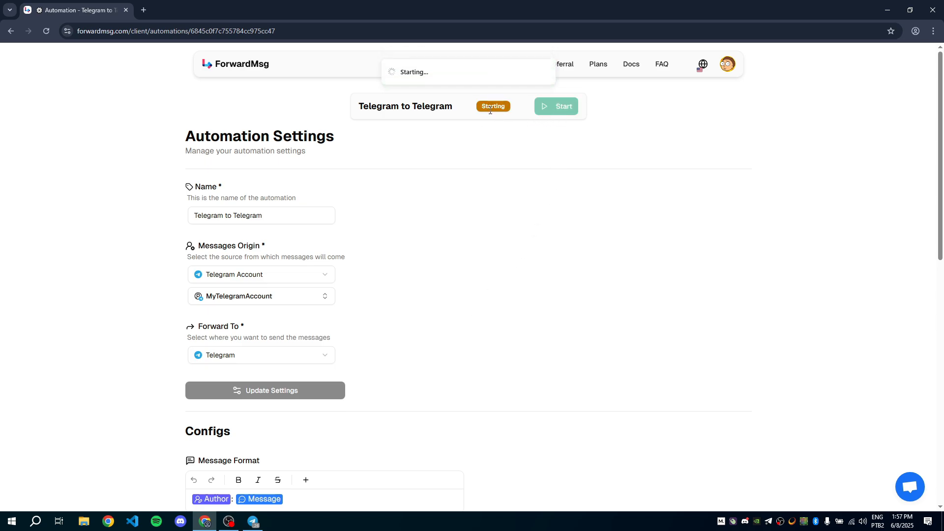
Switch to Telegram and review the recent posts in the Pump Trending Tokens and DEX PAID ALERTS source channels
left_click(252, 521)
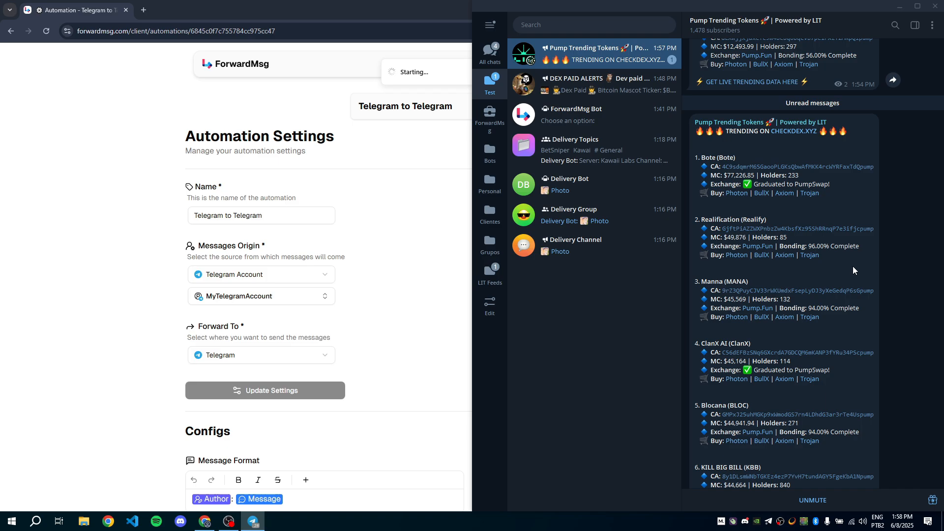
scroll(853, 250, "up", 6)
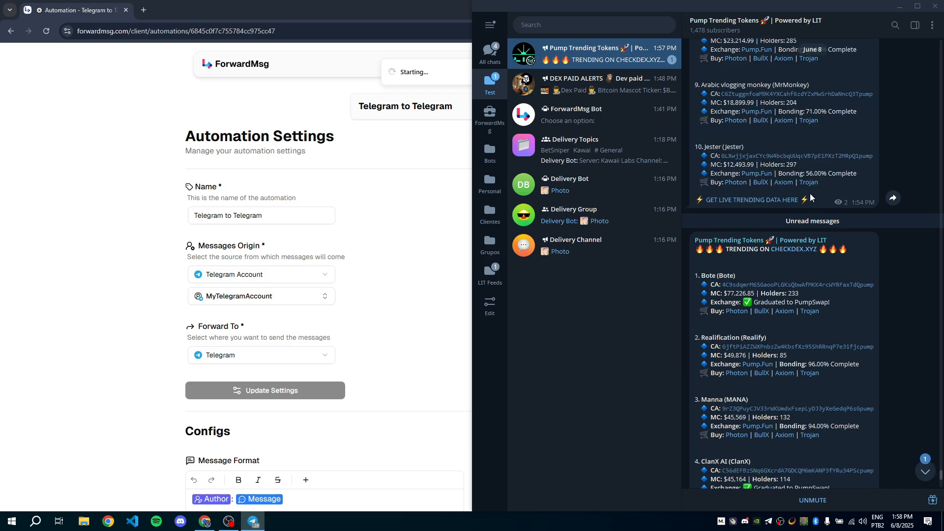
scroll(797, 263, "down", 10)
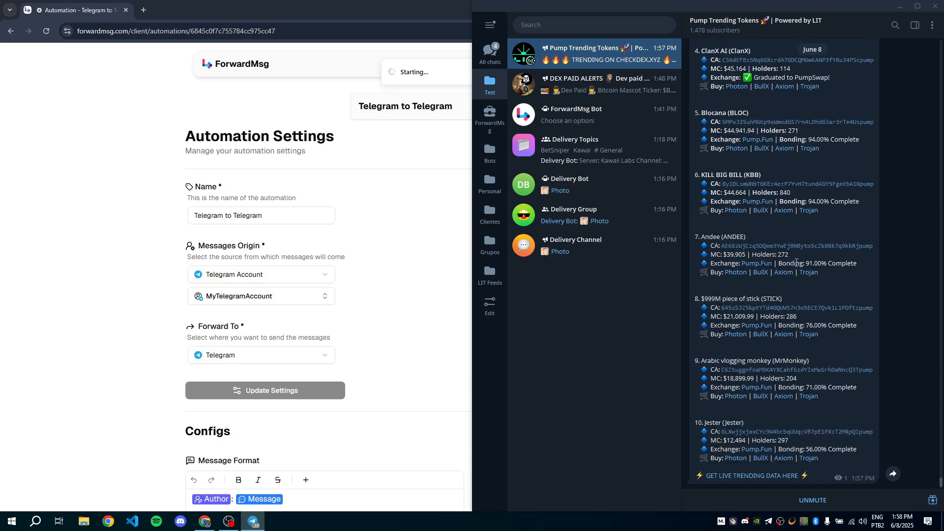
left_click(624, 94)
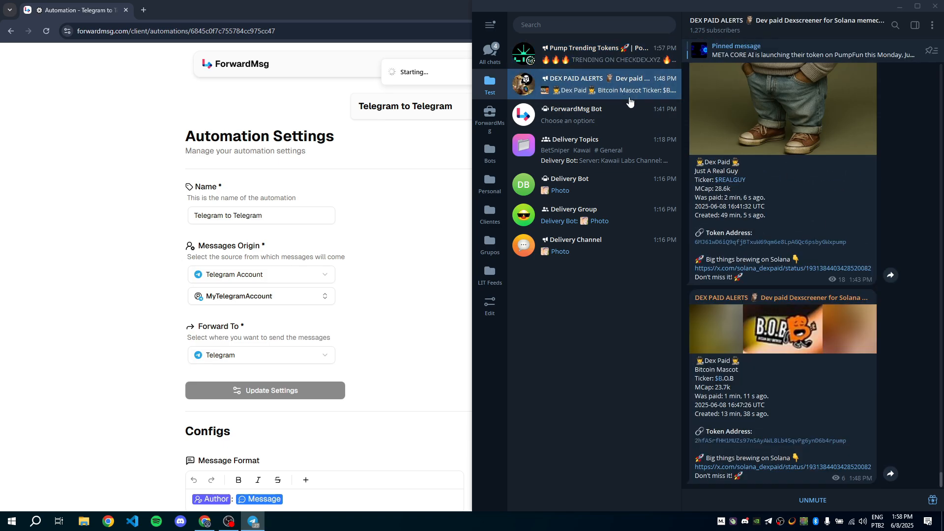
scroll(793, 229, "up", 6)
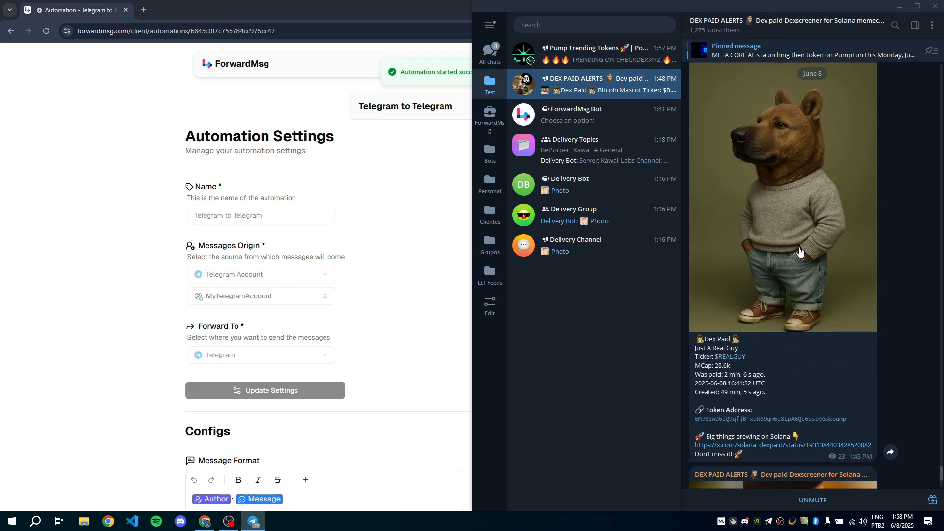
scroll(798, 247, "down", 6)
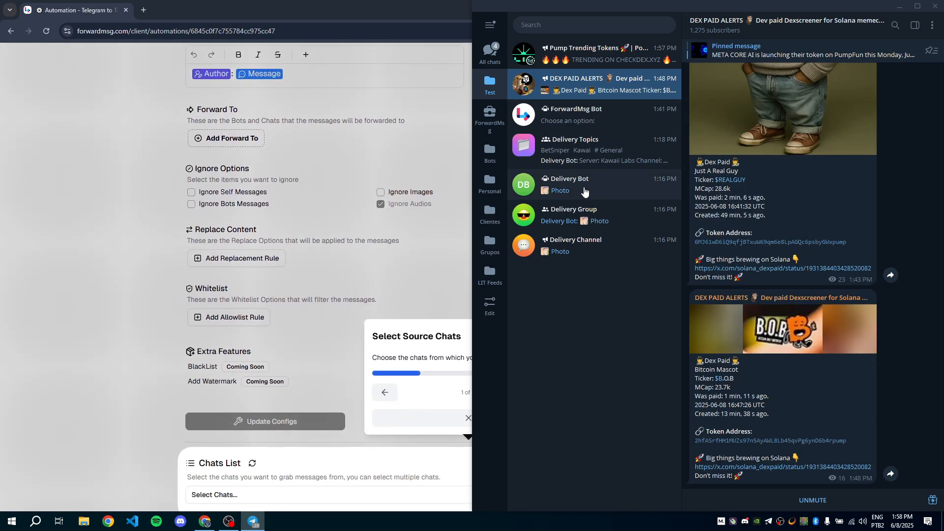
Look through the Delivery Bot, Delivery Group and Delivery Channel chats that serve as forwarding destinations
left_click(592, 192)
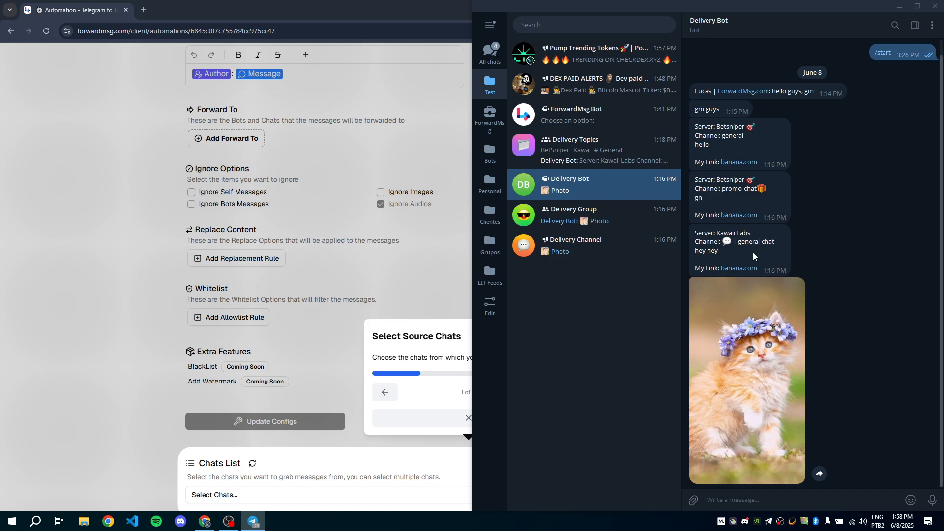
left_click(648, 220)
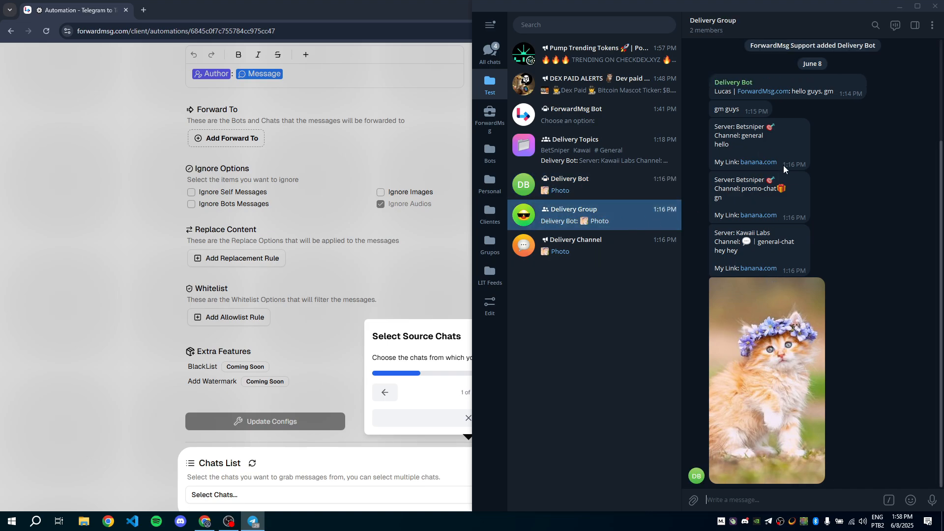
left_click(633, 259)
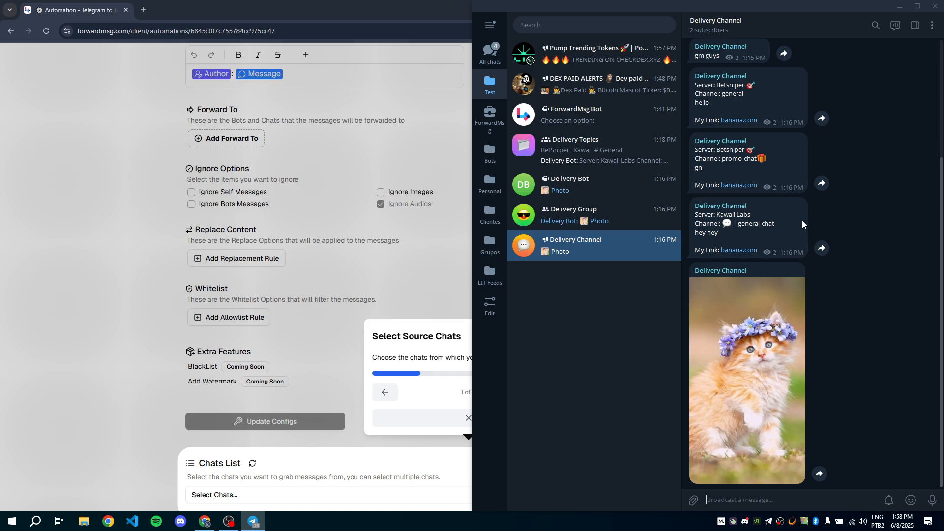
left_click(634, 165)
left_click(620, 78)
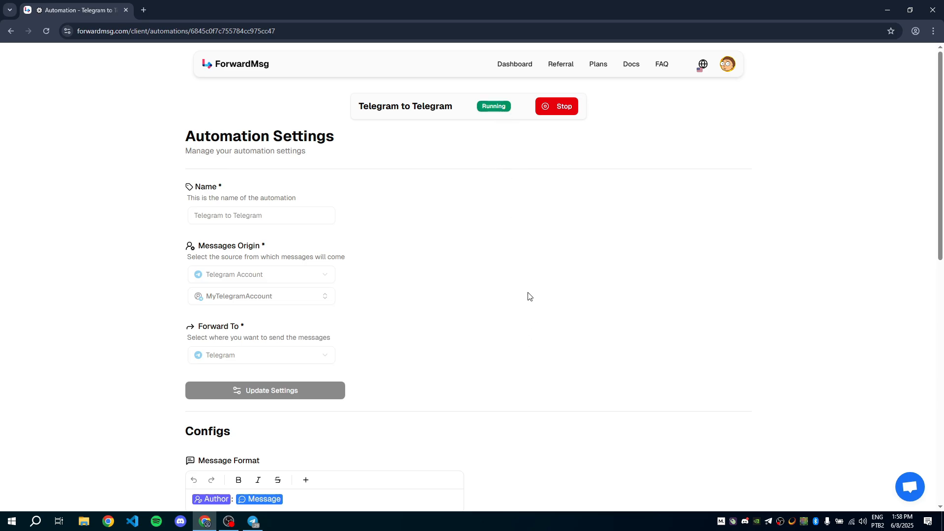
In ForwardMsg, search the chats for "dexpaid" and "pow", adding DEX PAID ALERTS and Pump Trending Tokens | Powered by LIT as source chats
scroll(528, 296, "down", 10)
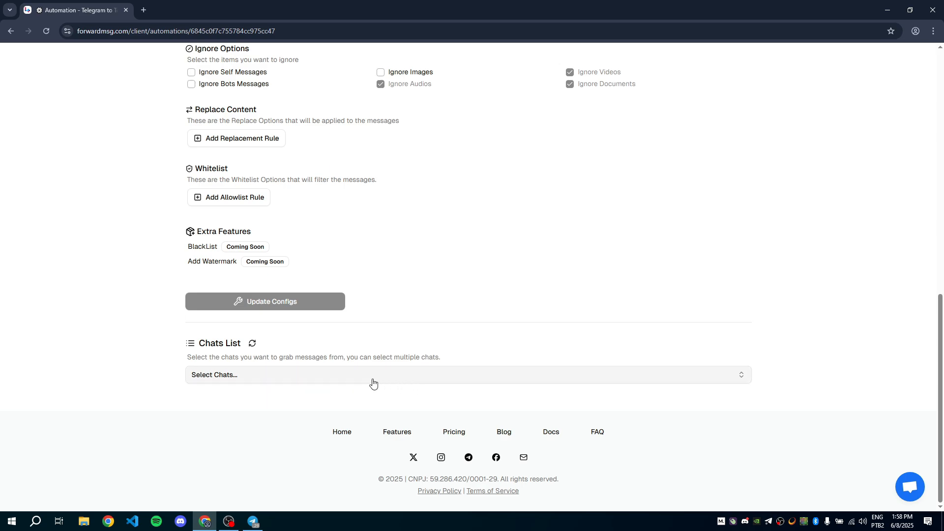
left_click(274, 383)
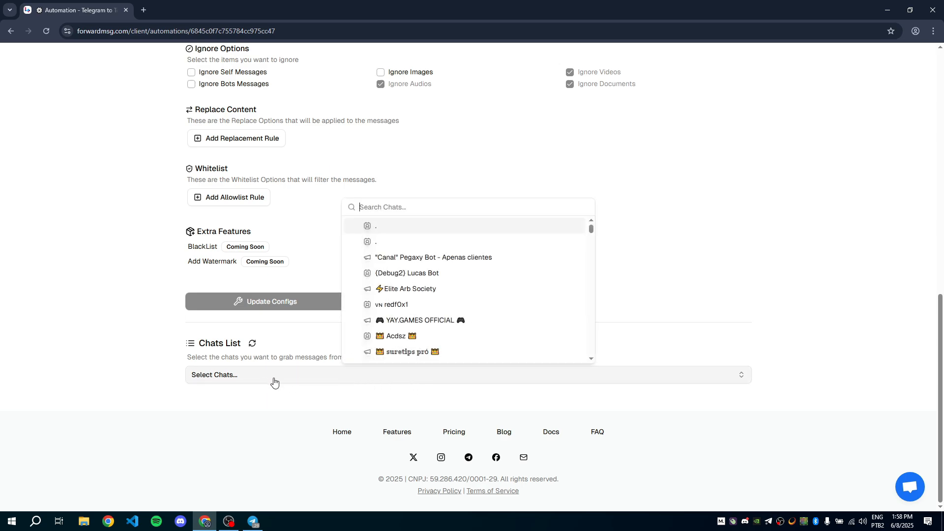
type("dexpaid")
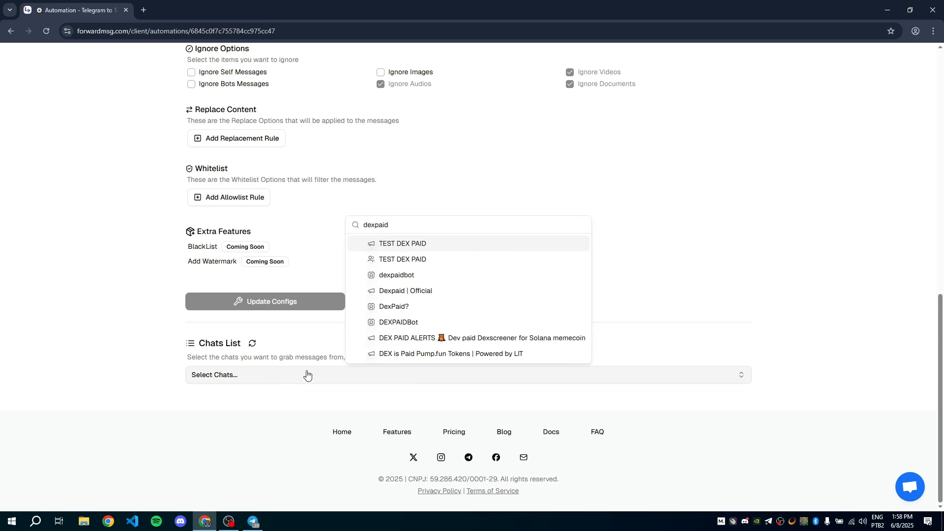
left_click(433, 339)
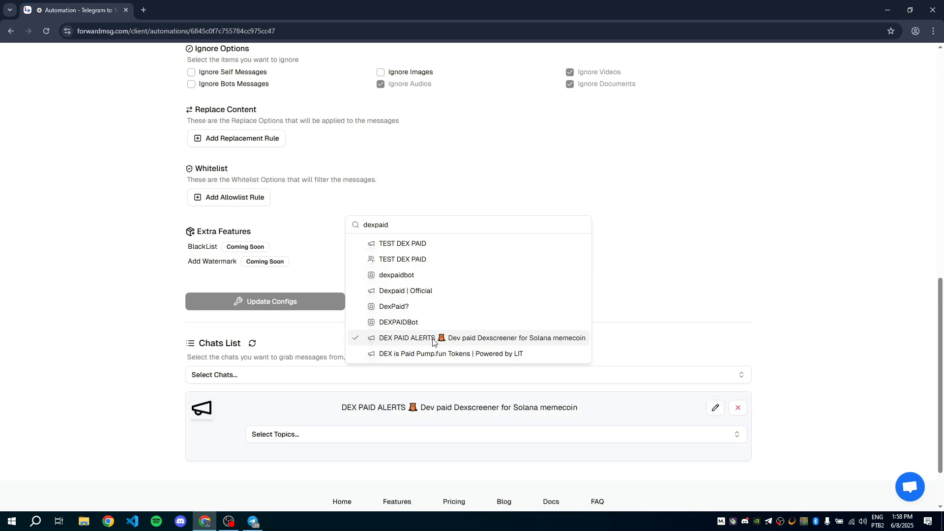
double_click(403, 222)
type("pow")
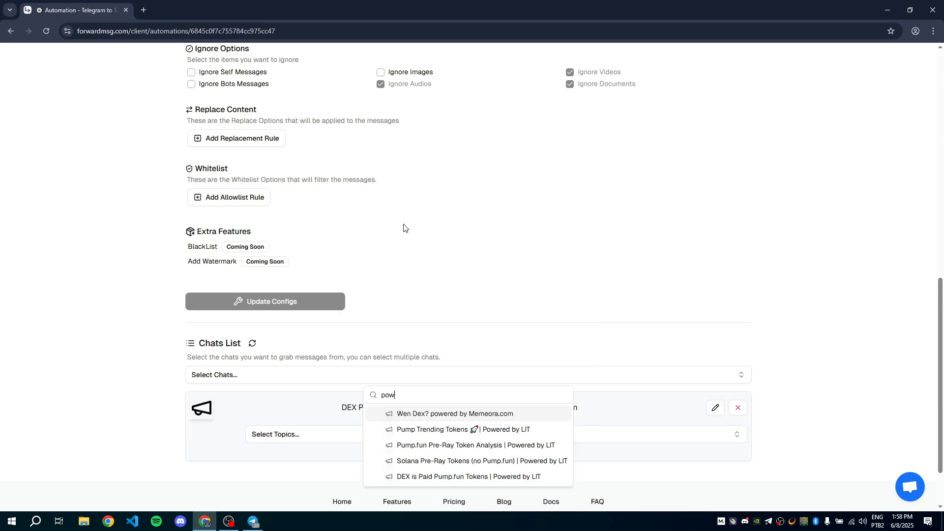
left_click(441, 430)
left_click(485, 362)
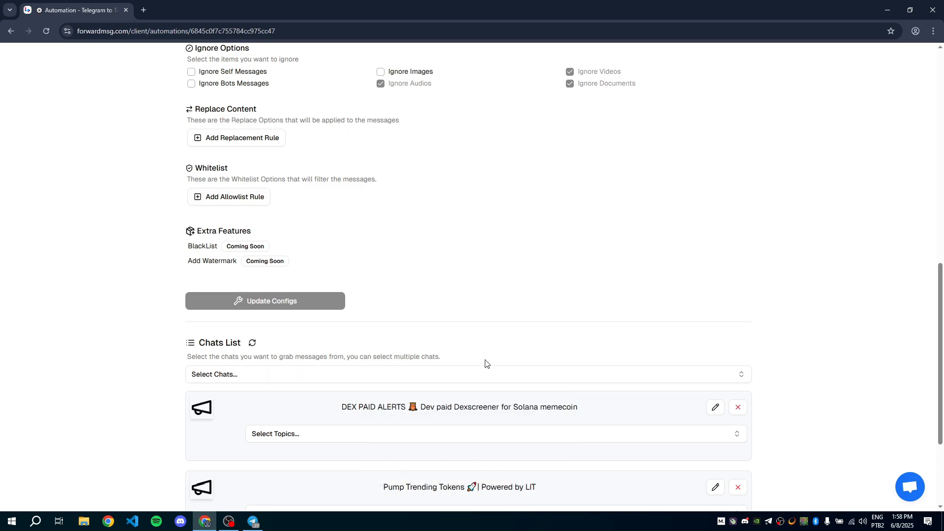
scroll(446, 352, "down", 3)
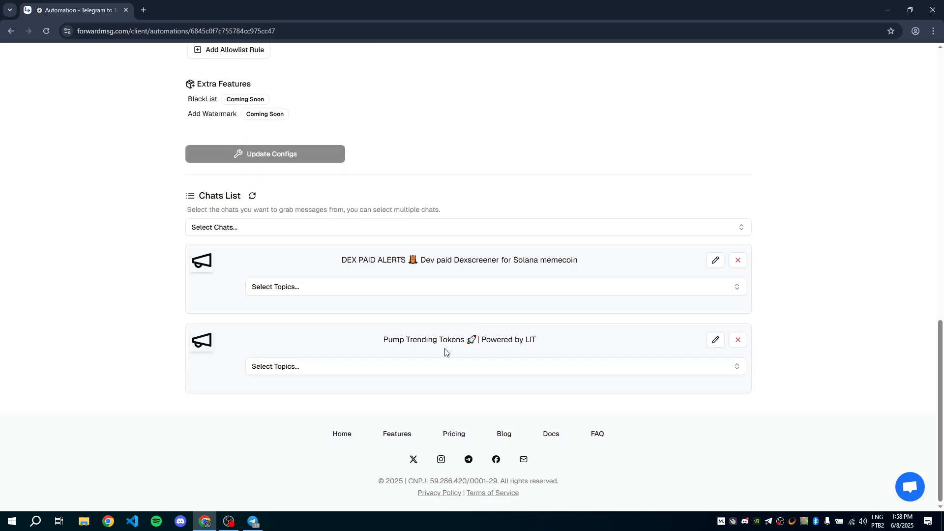
left_click(403, 291)
left_click(418, 291)
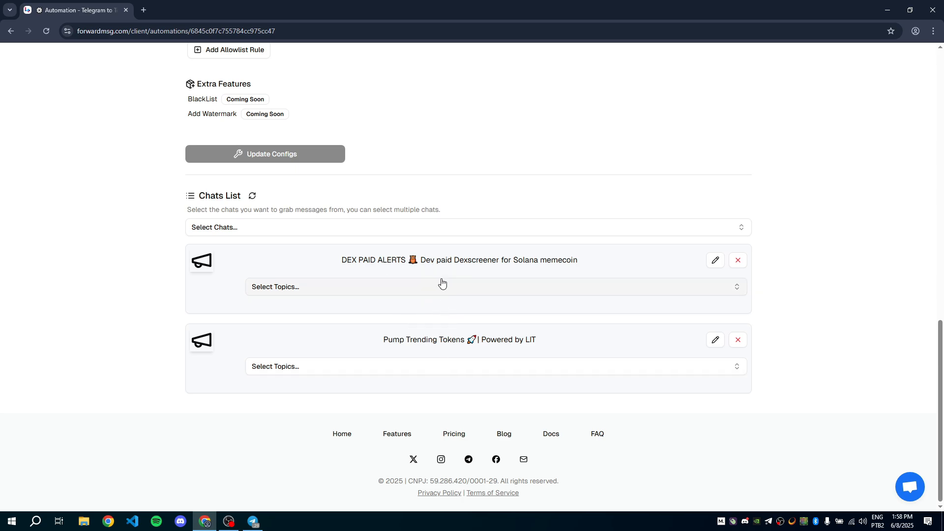
scroll(443, 283, "up", 5)
scroll(443, 284, "up", 2)
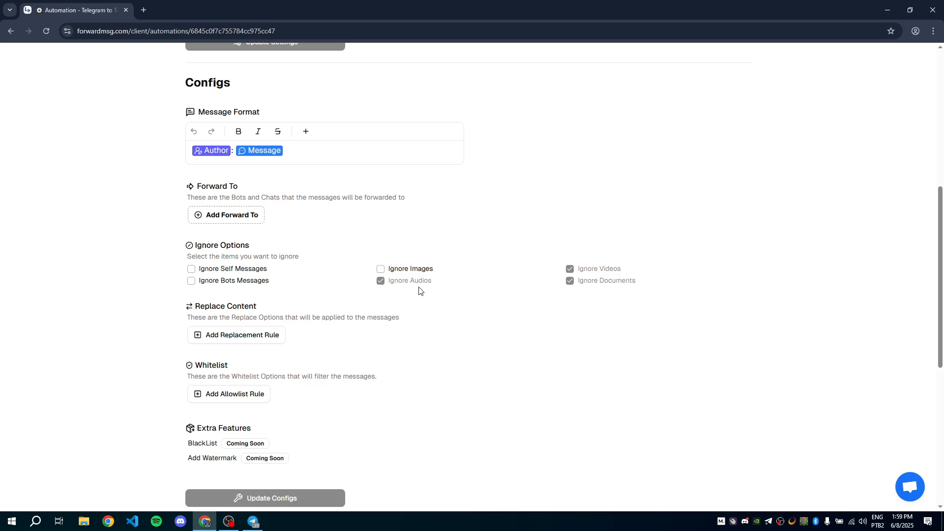
Add a forwarding destination and, after viewing the form for a new Telegram bot, choose TGDeliveryBot as its bot
scroll(419, 290, "up", 1)
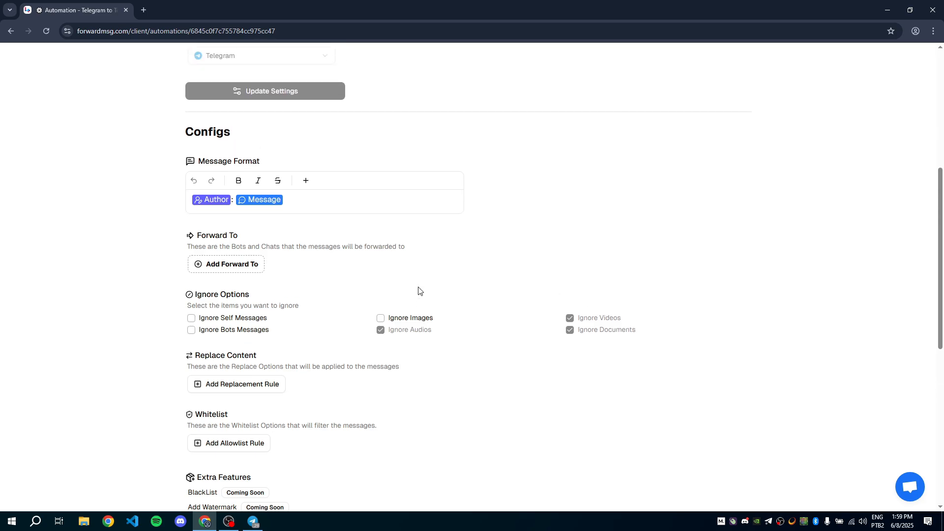
left_click(218, 266)
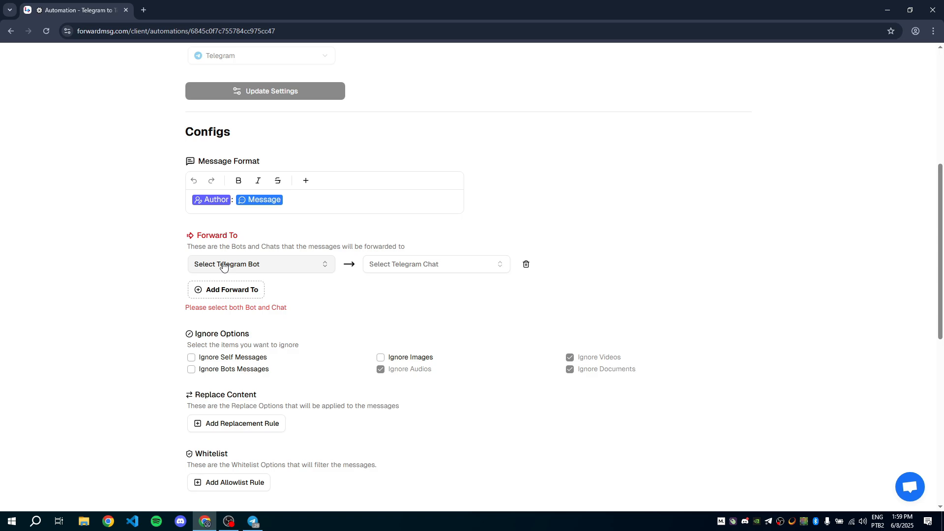
left_click(254, 266)
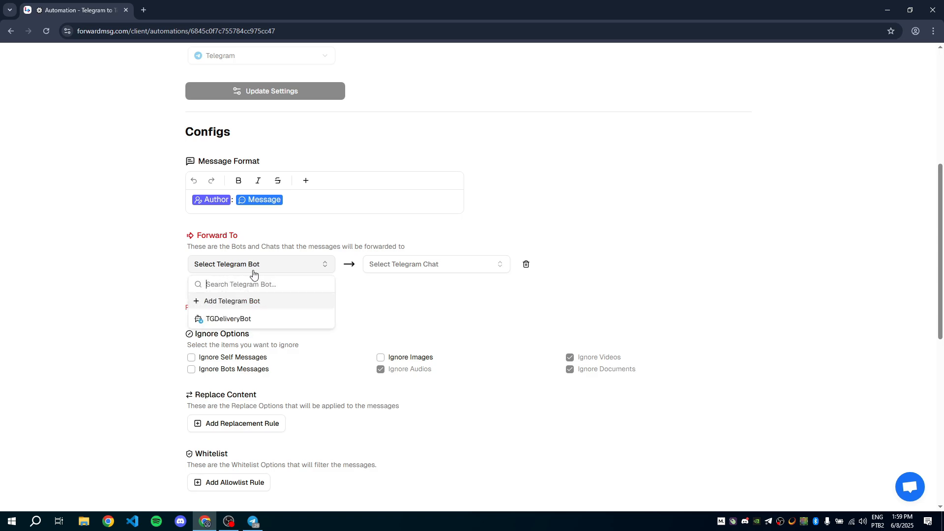
left_click(236, 302)
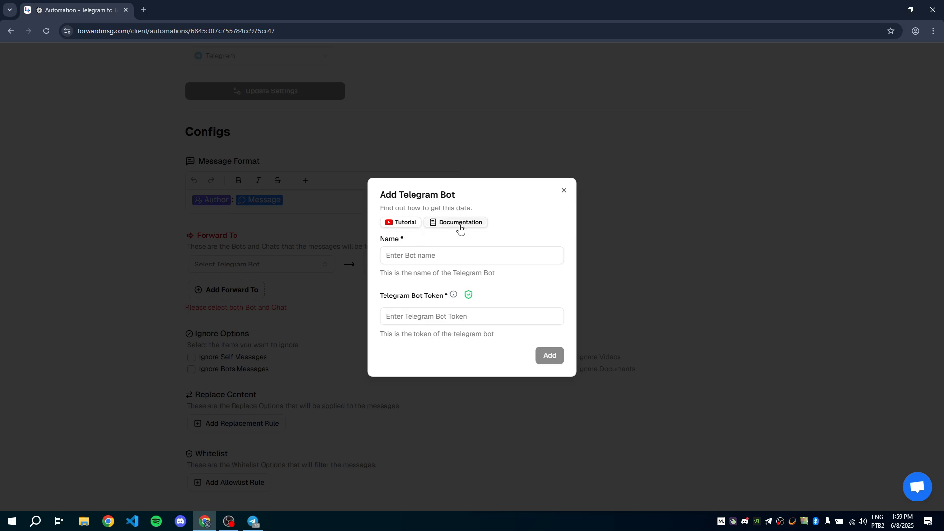
left_click(326, 279)
left_click(276, 270)
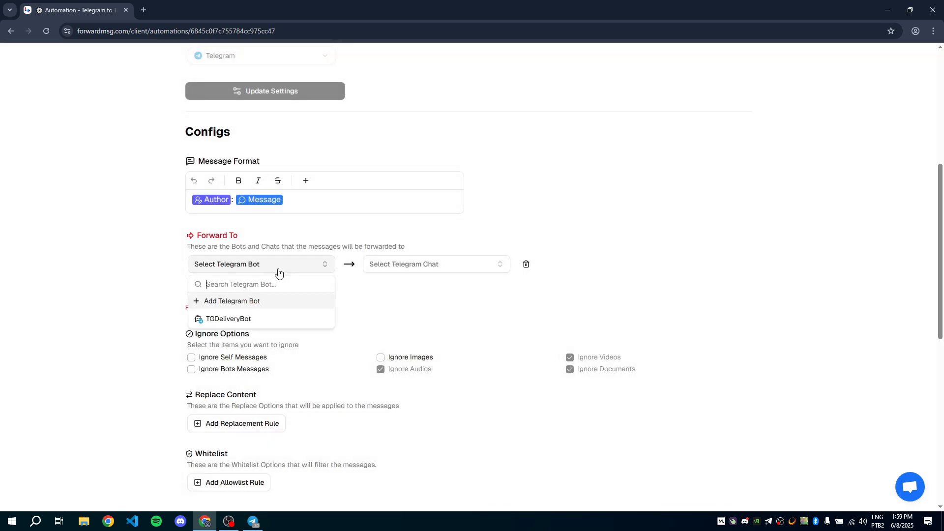
left_click(229, 319)
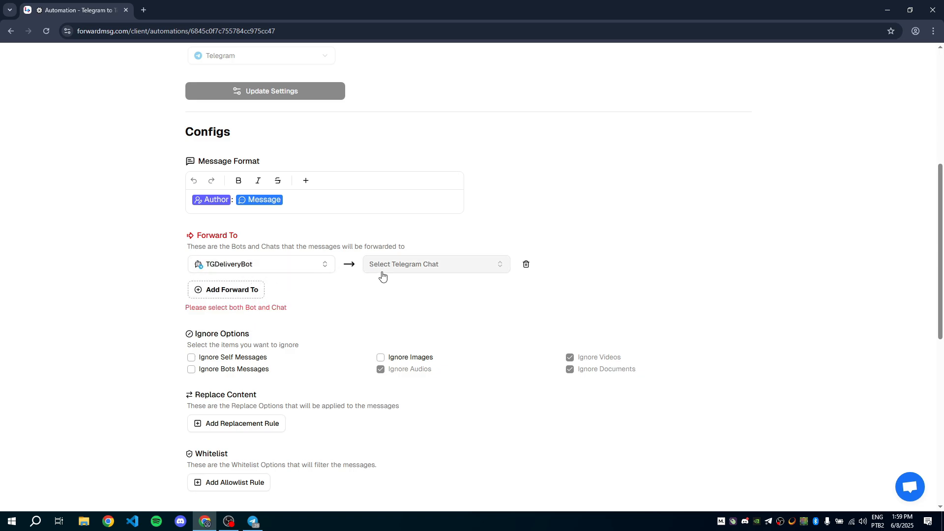
View the form for adding a Telegram chat, close it and choose Delivery Channel as TGDeliveryBot's destination chat
left_click(431, 270)
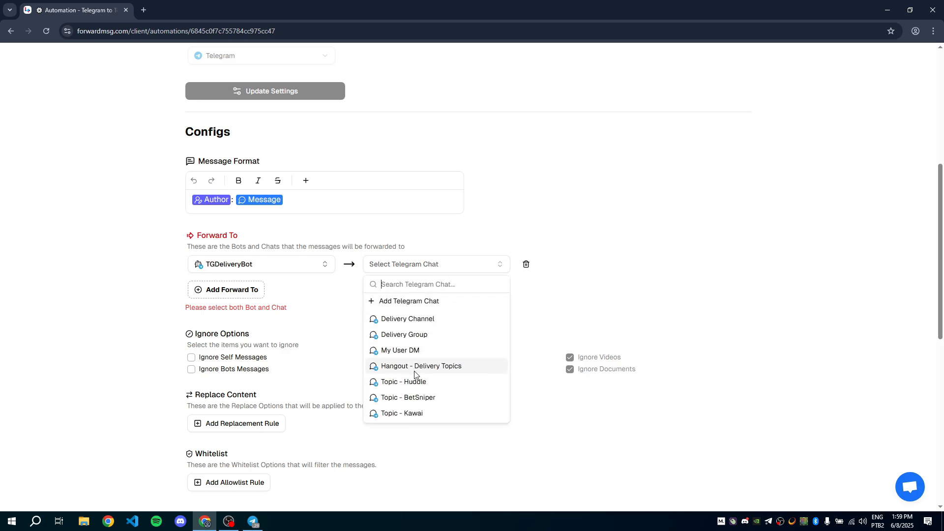
left_click(424, 302)
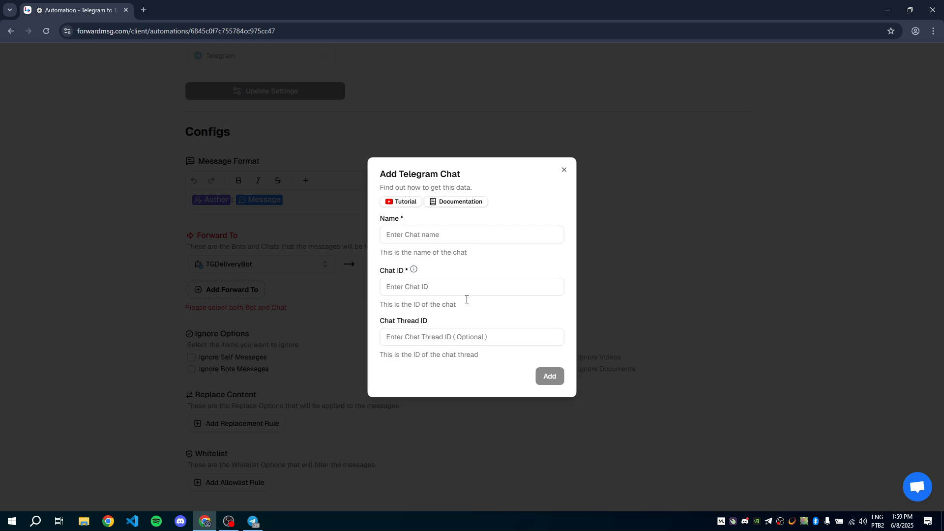
left_click(564, 170)
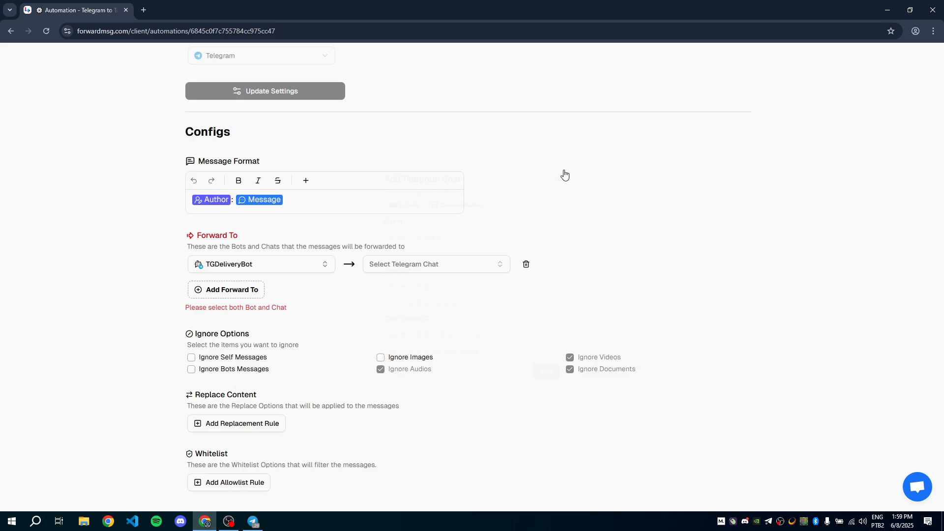
left_click(432, 265)
left_click(414, 321)
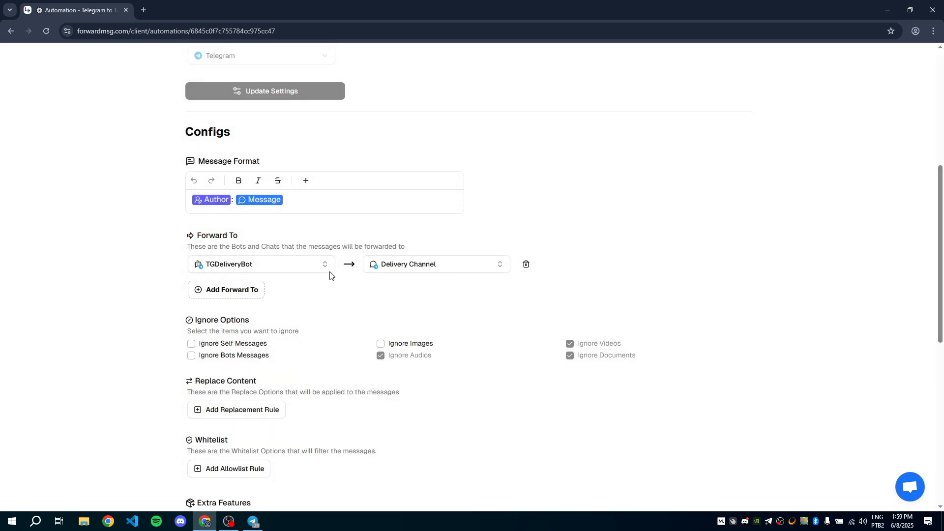
Add a second forwarding destination that uses TGDeliveryBot to deliver to Delivery Group
left_click(231, 289)
left_click(241, 290)
left_click(254, 350)
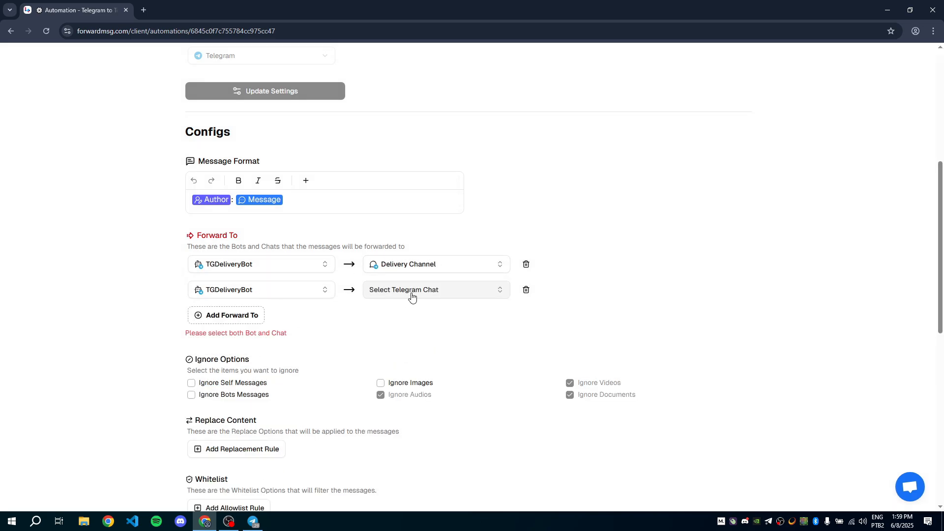
left_click(413, 294)
left_click(436, 359)
Add a third forwarding destination that uses TGDeliveryBot to deliver to My User DM
left_click(229, 314)
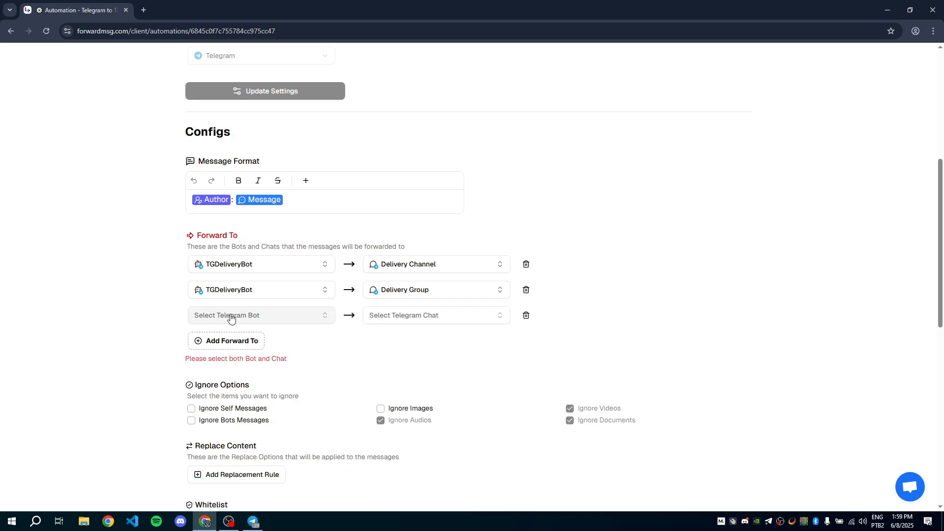
left_click(283, 316)
left_click(260, 368)
left_click(396, 317)
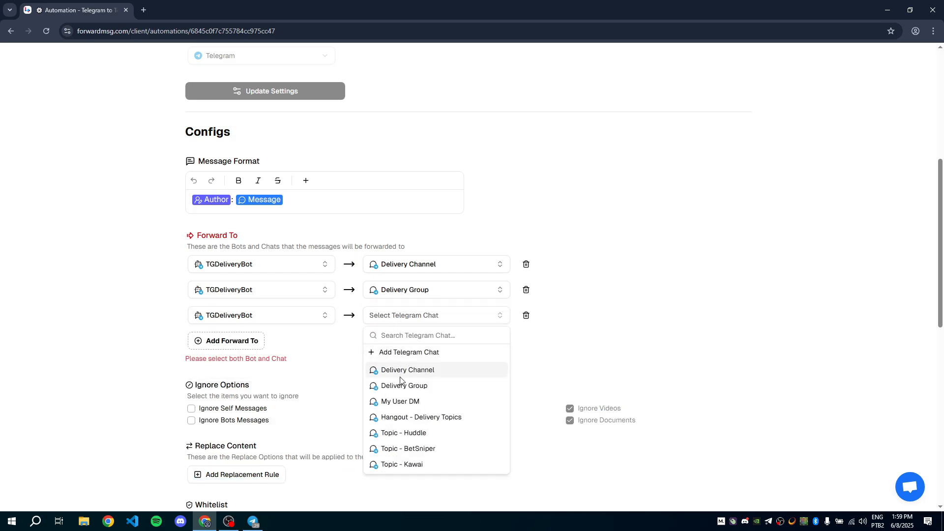
left_click(391, 403)
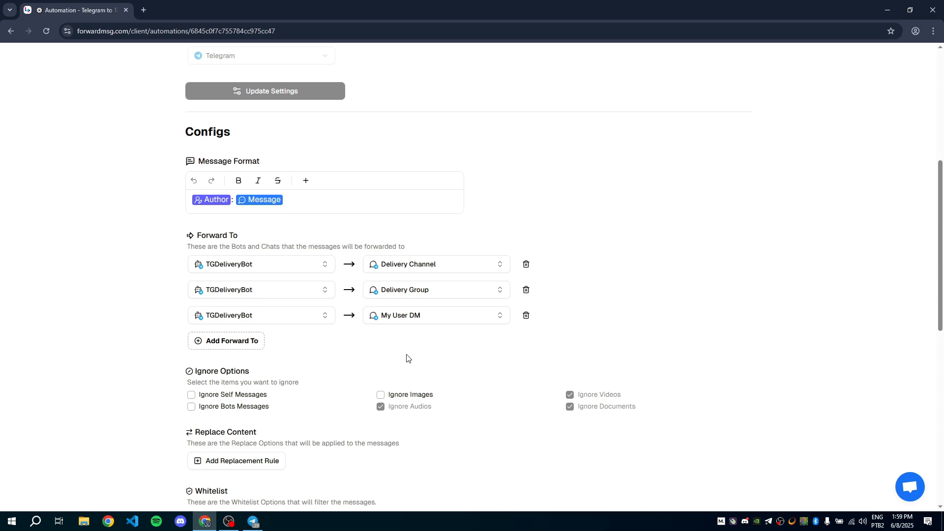
Save the automation's updated configs
scroll(406, 351, "down", 1)
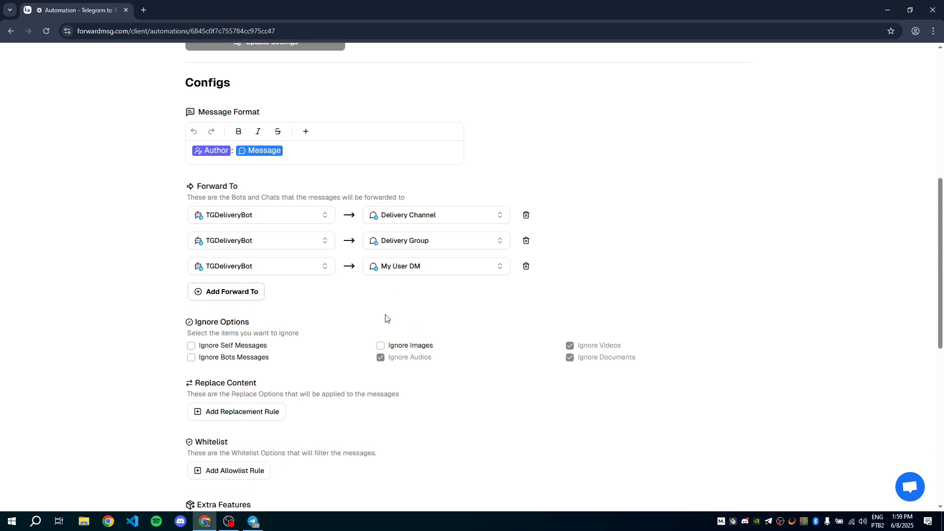
scroll(386, 318, "down", 4)
left_click(266, 380)
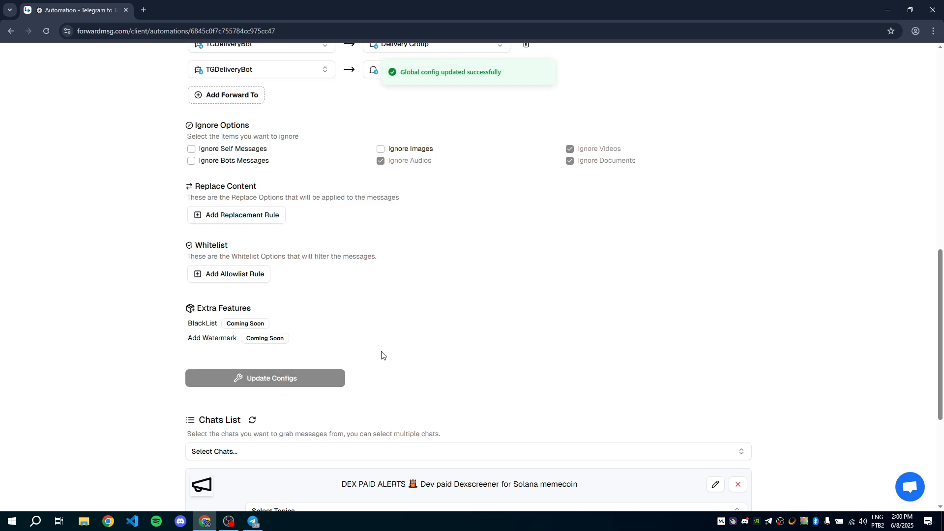
scroll(408, 353, "up", 3)
Switch to Telegram and read the latest posts in the DEX PAID ALERTS and Pump Trending Tokens source channels
left_click(252, 521)
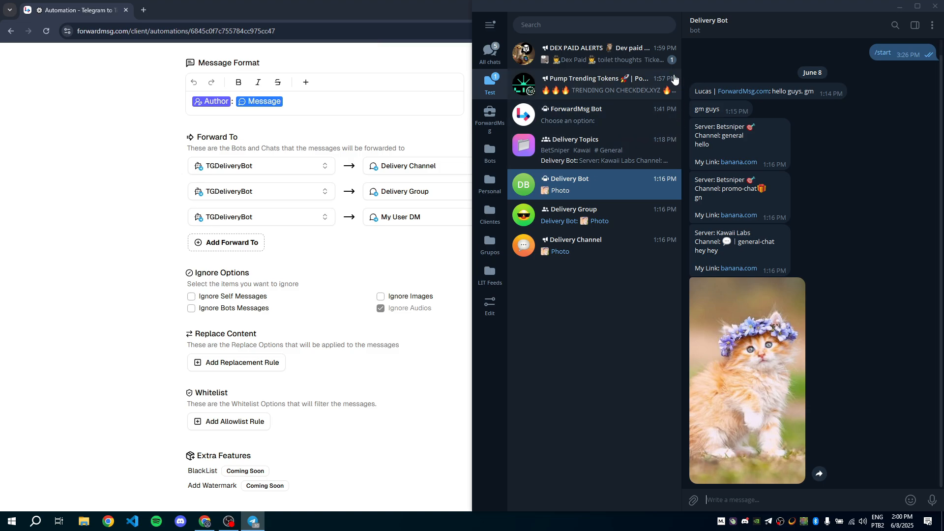
left_click(639, 62)
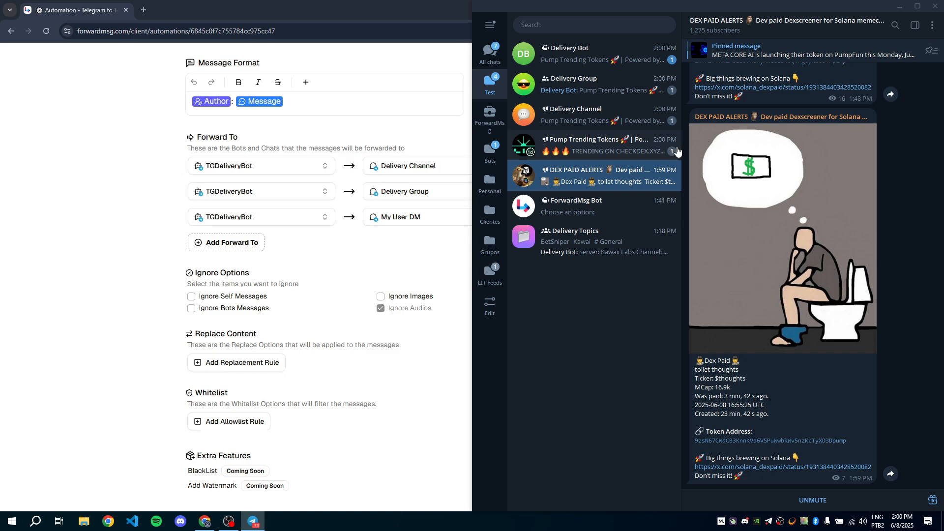
left_click(638, 152)
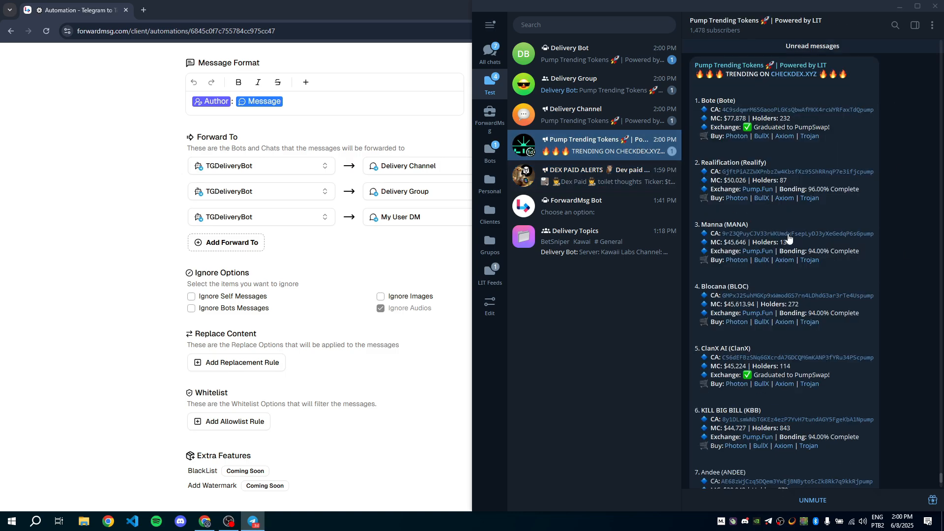
scroll(800, 251, "down", 2)
scroll(799, 252, "down", 1)
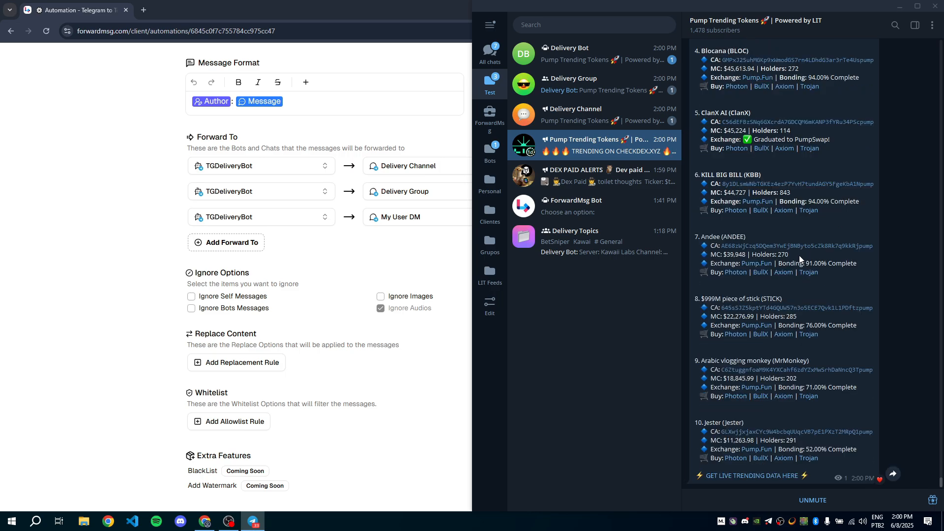
Check the forwarded Pump Trending Tokens message in the Delivery Channel, Delivery Group and Delivery Bot chats
left_click(642, 118)
scroll(789, 224, "up", 1)
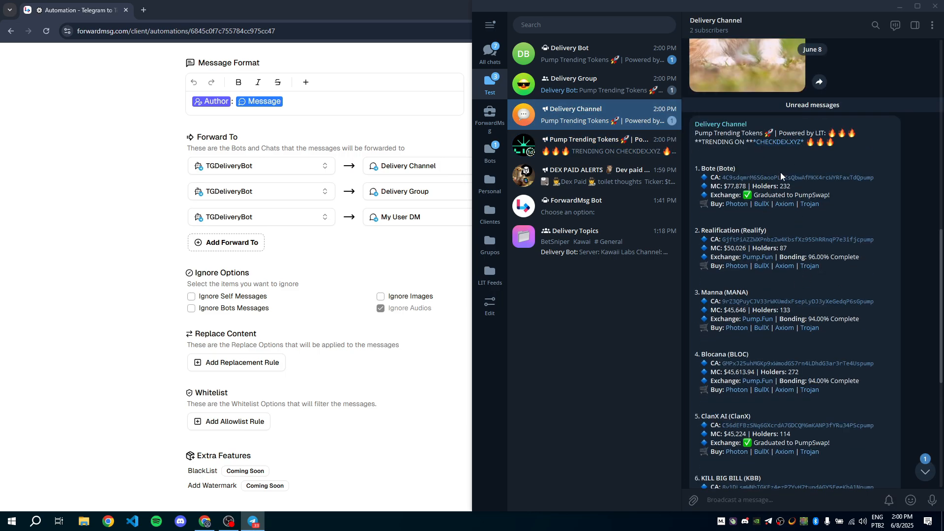
scroll(787, 196, "down", 3)
scroll(796, 217, "down", 3)
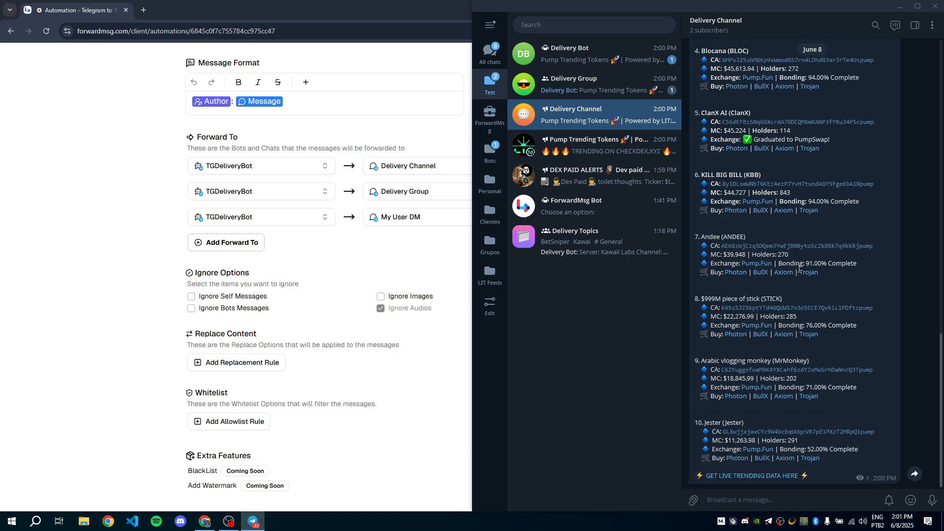
left_click(618, 94)
scroll(807, 246, "up", 1)
scroll(808, 247, "down", 3)
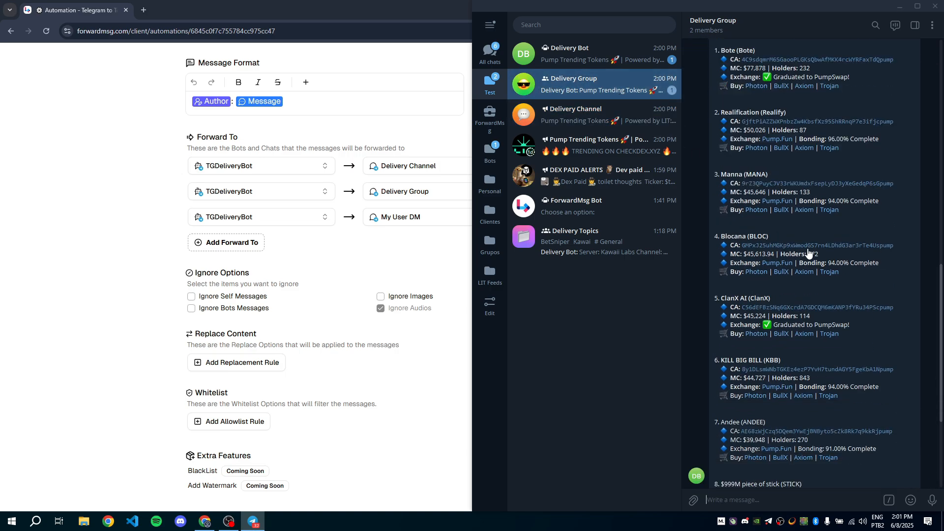
left_click(609, 54)
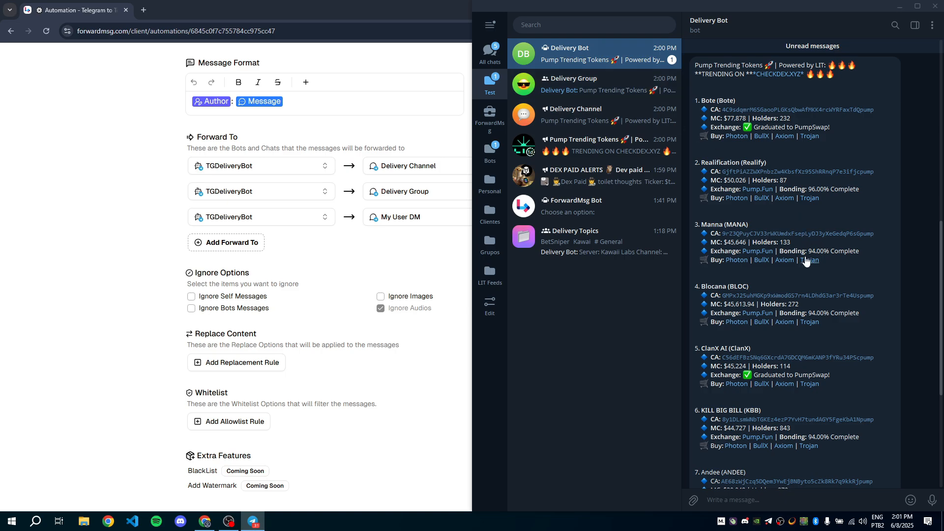
scroll(805, 260, "down", 5)
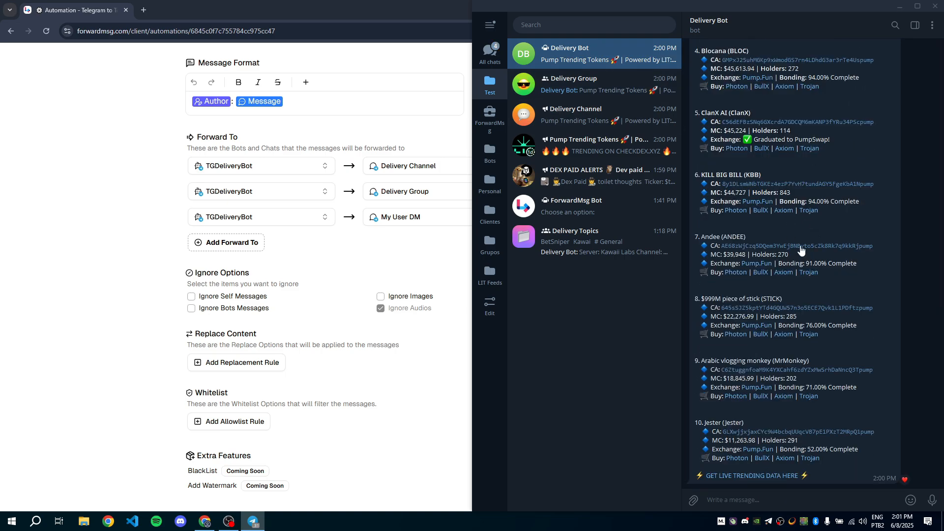
Compare the newest DEX PAID ALERTS post with its forwarded copies in Delivery Channel, Delivery Group and Delivery Bot
left_click(631, 177)
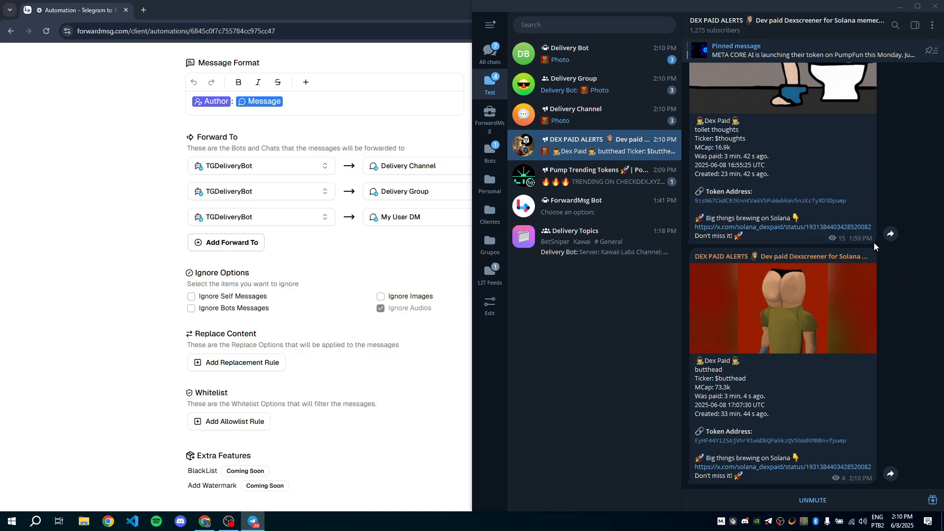
left_click(640, 124)
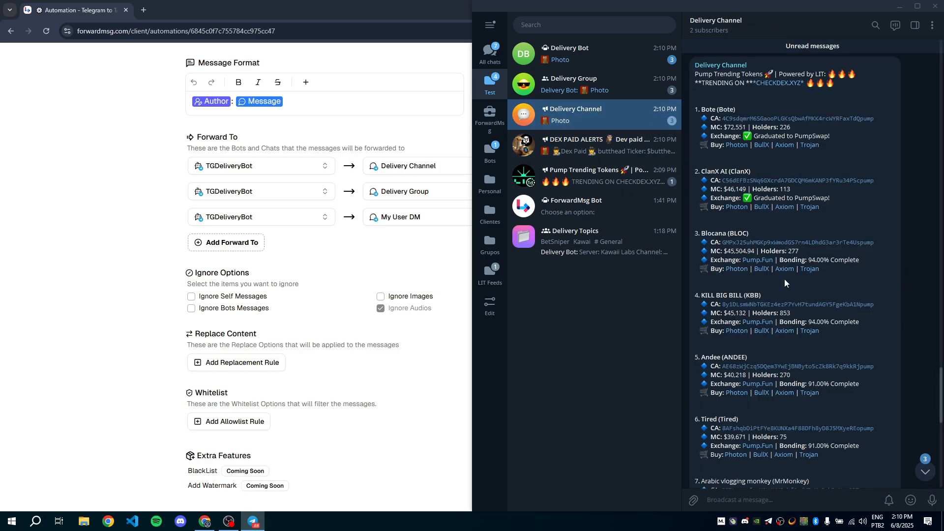
scroll(815, 310, "down", 5)
scroll(814, 310, "down", 3)
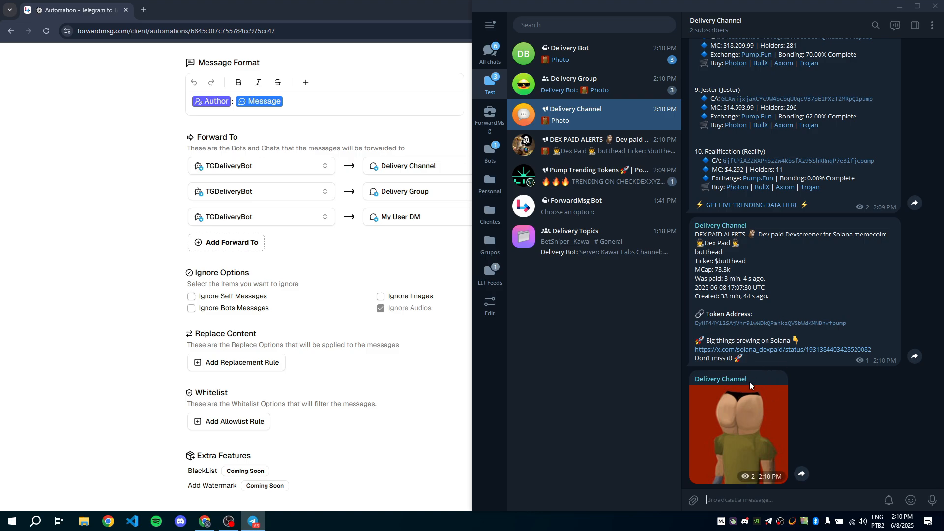
left_click(640, 87)
scroll(815, 332, "down", 10)
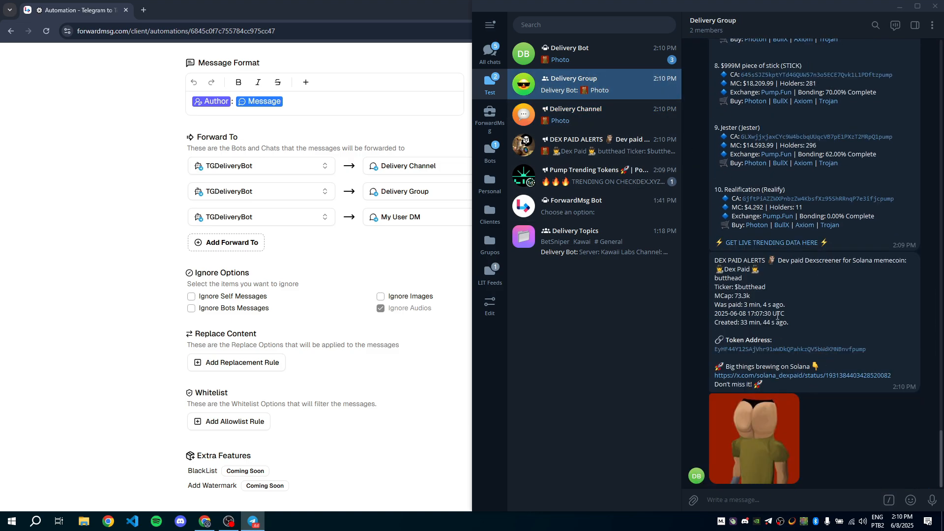
left_click(633, 58)
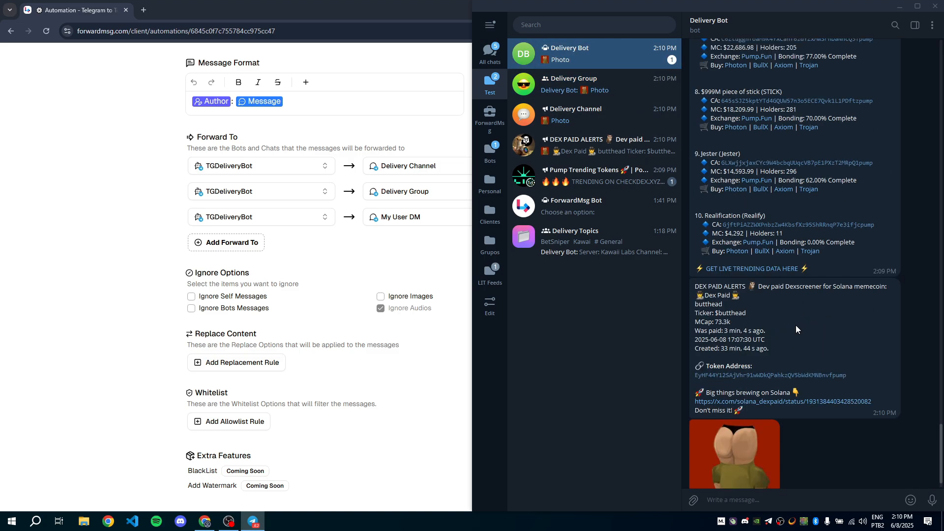
scroll(767, 324, "down", 1)
Open the Delivery Topics group in Telegram and look at its topics
left_click(590, 114)
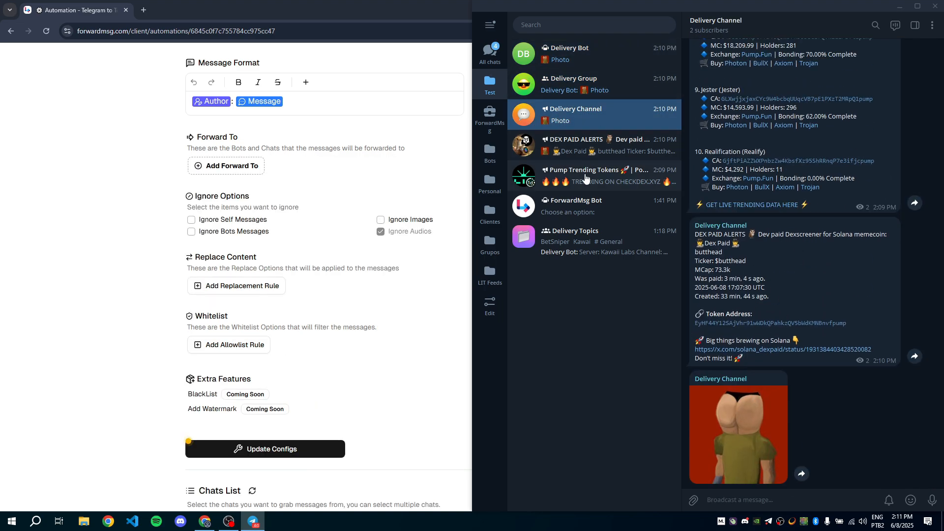
left_click(589, 239)
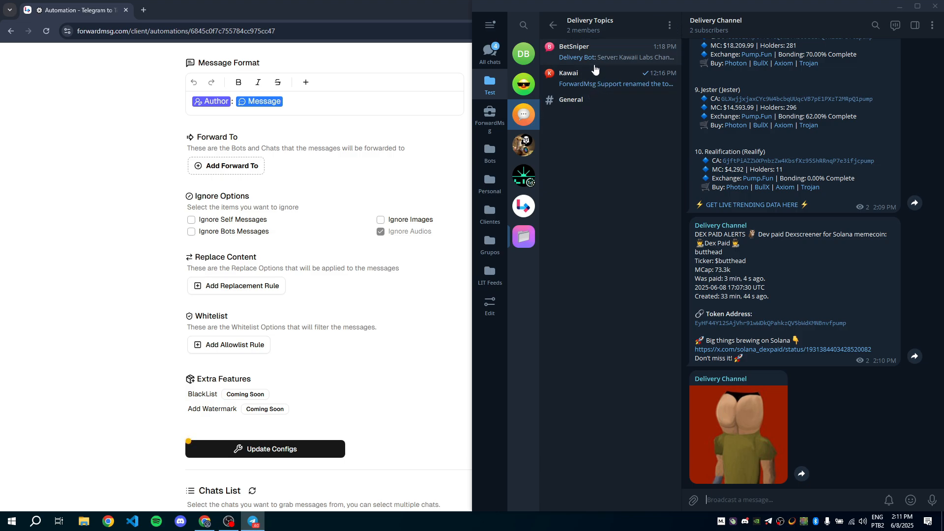
left_click(576, 82)
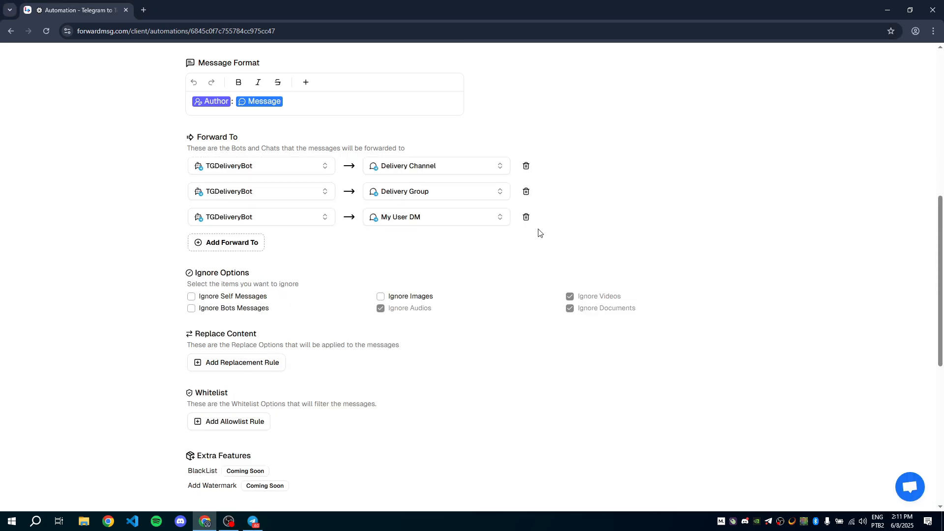
Remove the My User DM, Delivery Group and Delivery Channel forward destinations from the automation and update its configs
left_click(526, 218)
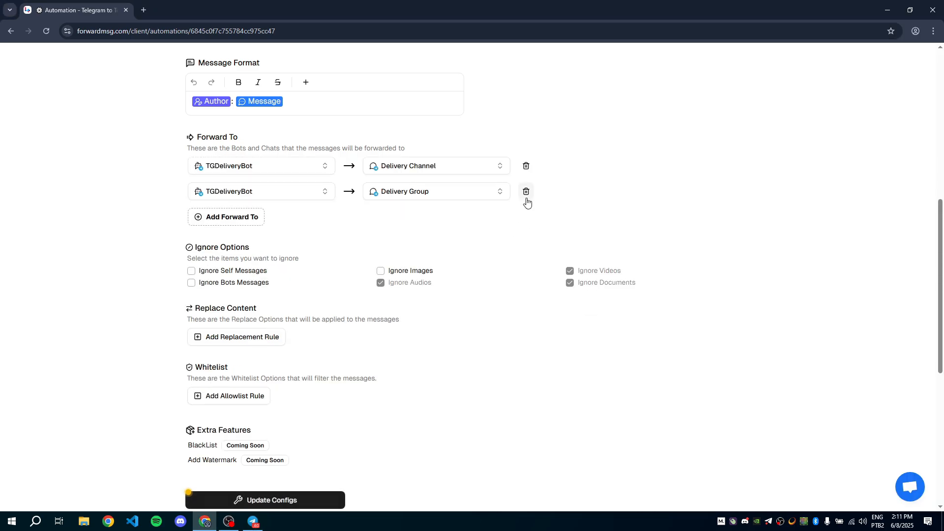
left_click(526, 191)
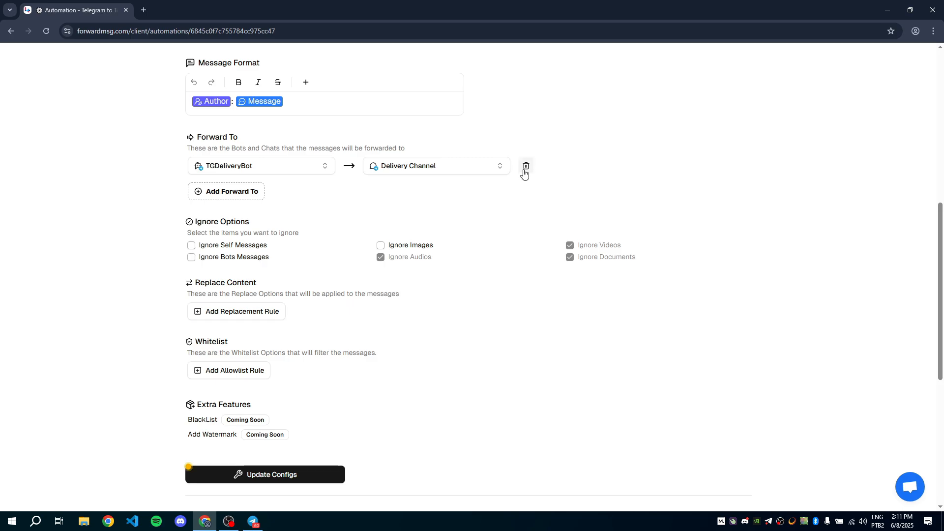
left_click(526, 167)
scroll(324, 412, "down", 1)
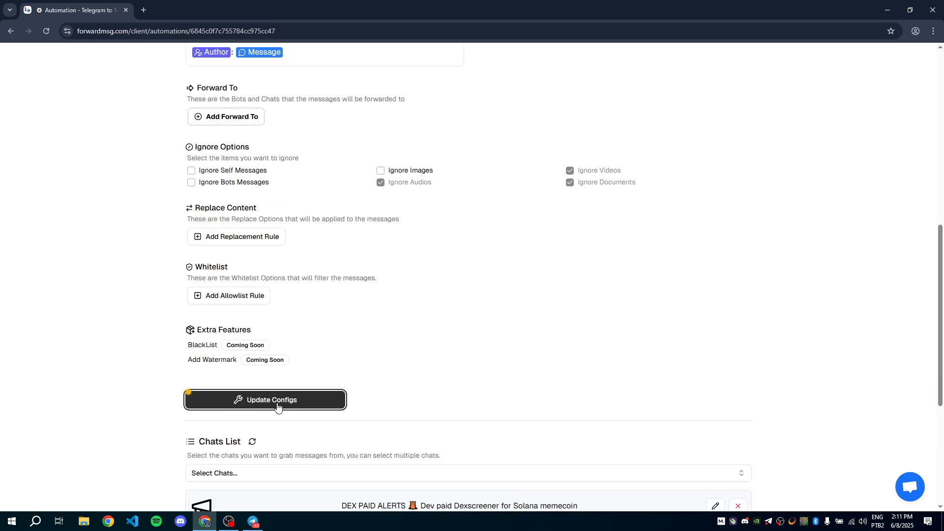
scroll(312, 385, "up", 2)
scroll(267, 309, "down", 3)
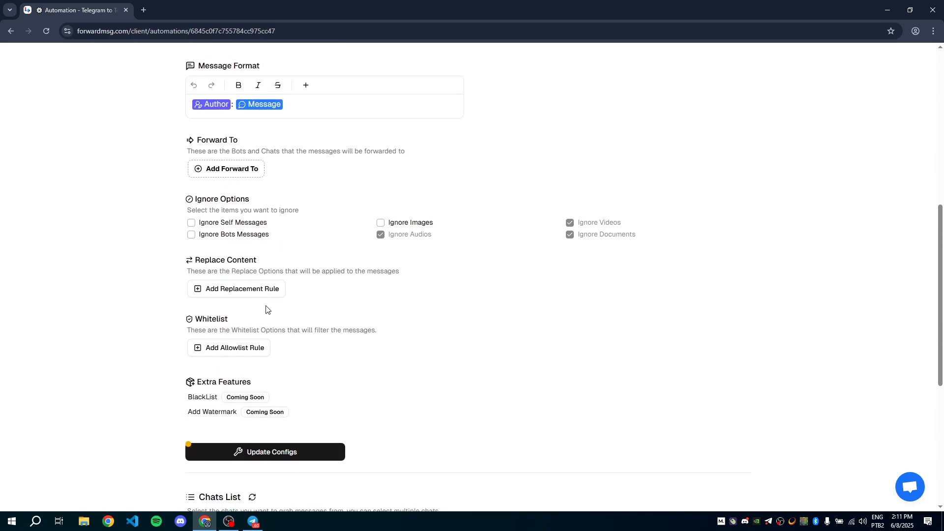
Configure the Pump Trending Tokens chat to forward through TGDeliveryBot to Topic - Kawai, save it and return to the automation
scroll(354, 399, "down", 4)
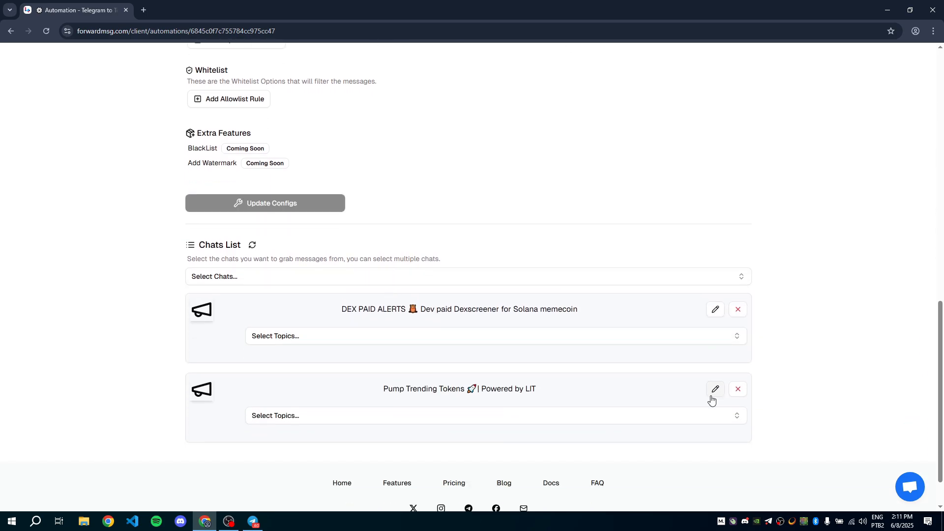
left_click(713, 390)
scroll(486, 308, "down", 2)
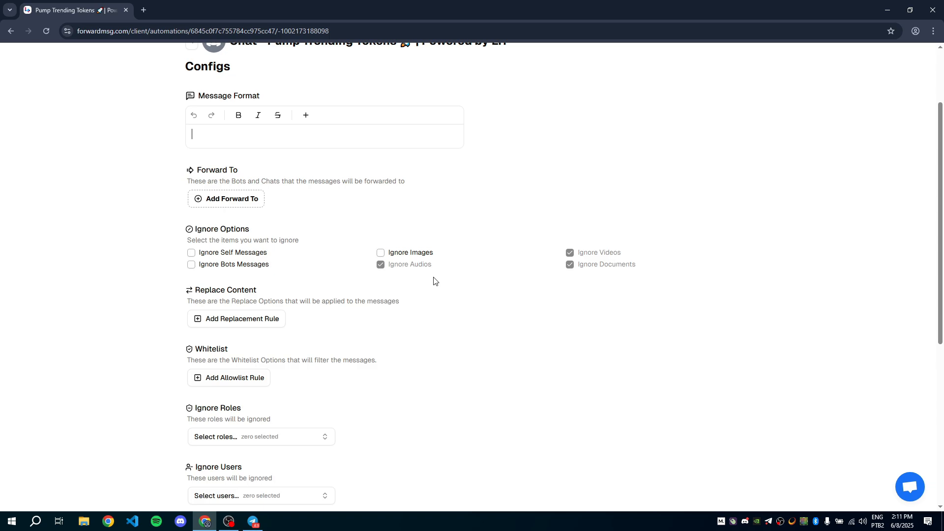
left_click(230, 199)
left_click(231, 202)
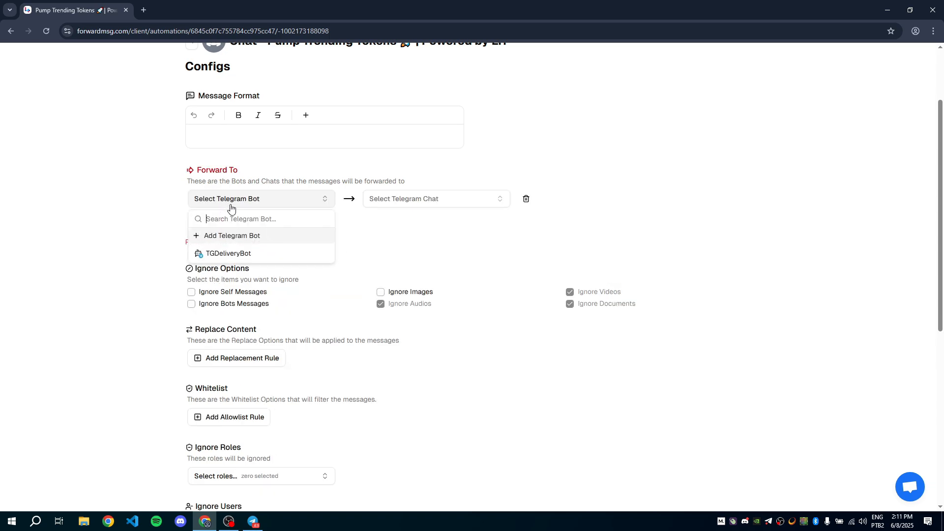
left_click(231, 254)
left_click(393, 199)
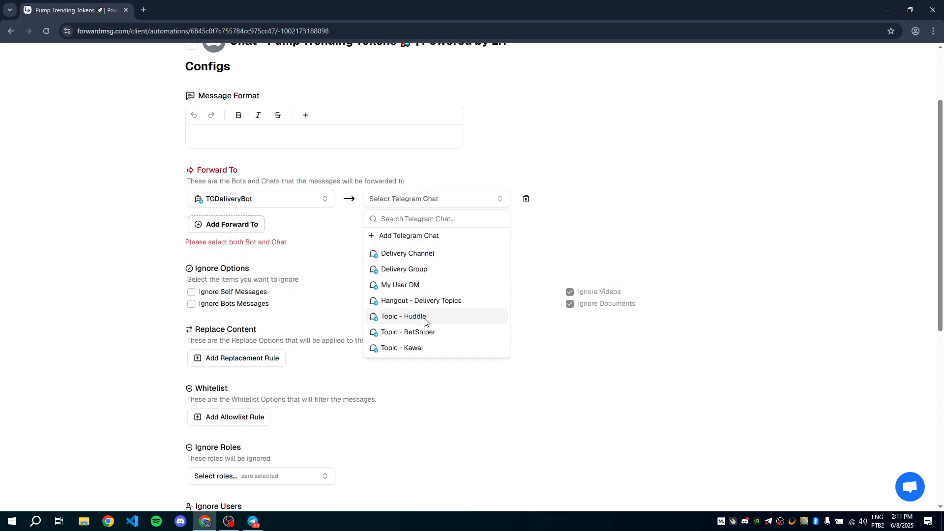
left_click(404, 348)
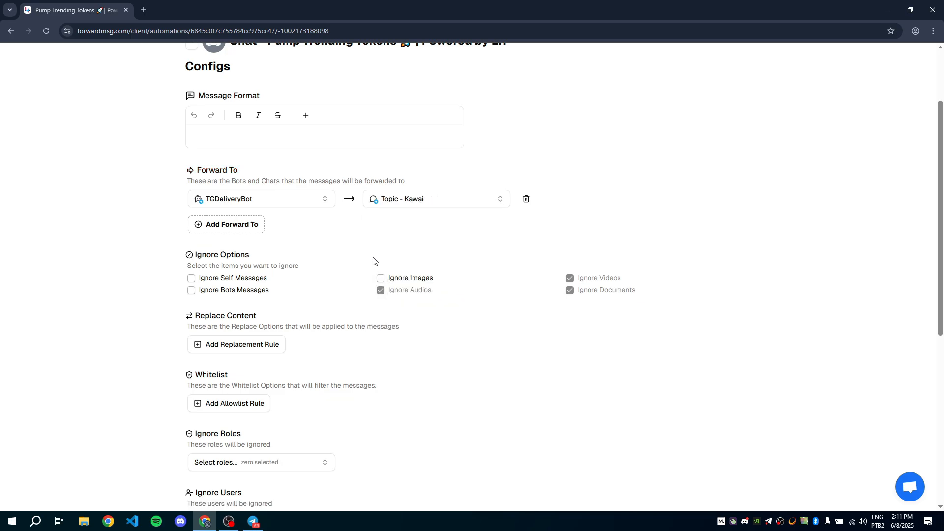
scroll(310, 149, "up", 2)
scroll(349, 173, "down", 6)
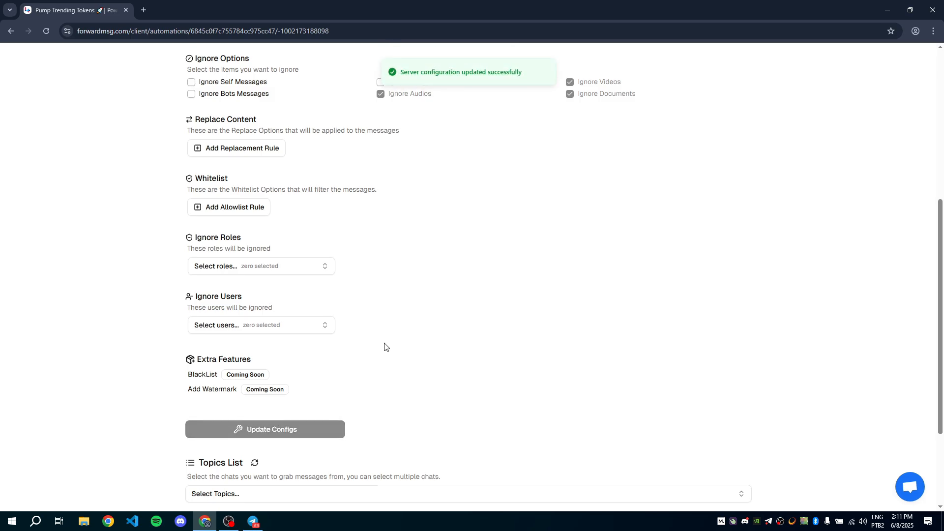
scroll(361, 295, "up", 4)
left_click(194, 50)
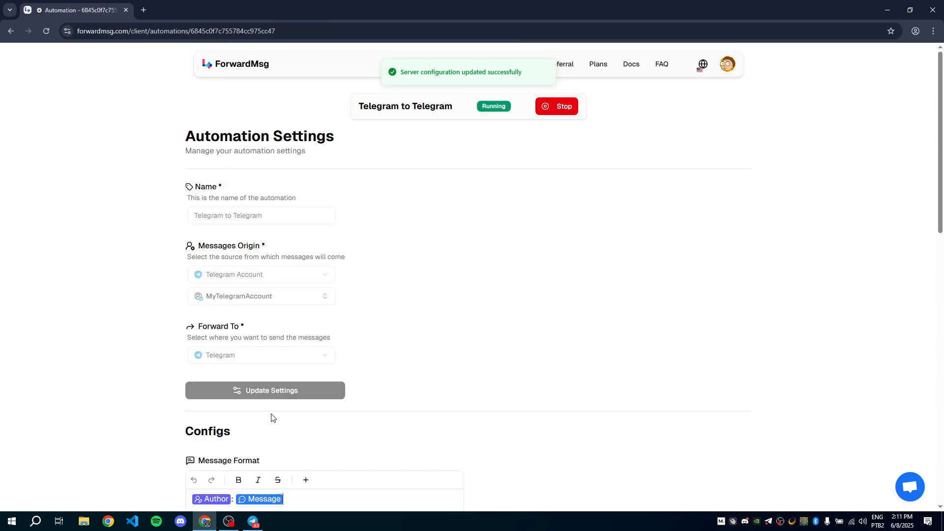
Configure the DEX PAID ALERTS chat to forward through TGDeliveryBot to Topic - BetSniper, save it and return to the automation
scroll(345, 358, "down", 10)
left_click_drag(367, 258, 484, 258)
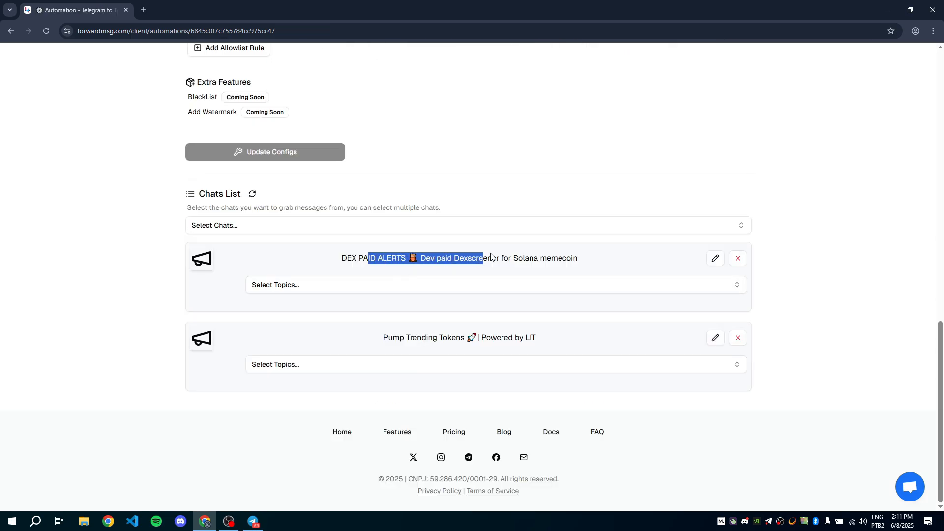
left_click(716, 259)
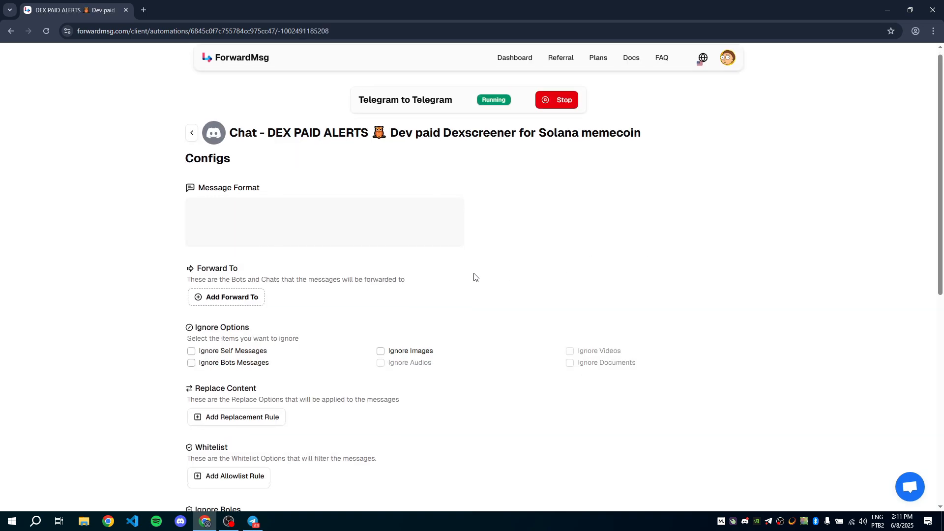
scroll(472, 276, "down", 2)
left_click(226, 202)
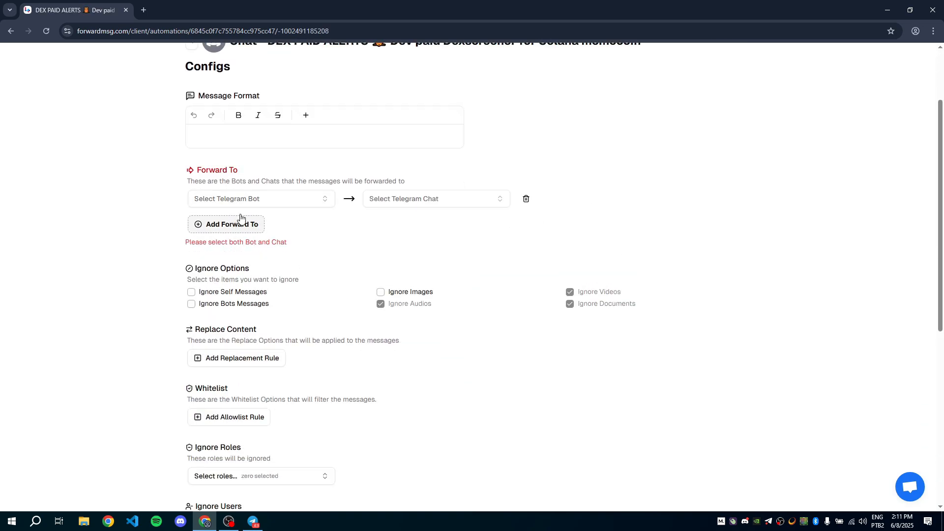
left_click(241, 199)
left_click(229, 252)
left_click(398, 199)
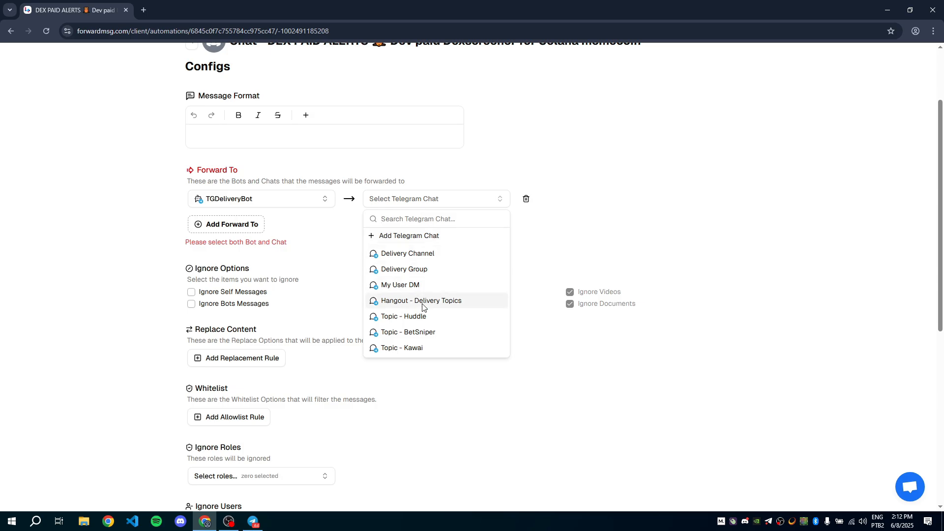
left_click(420, 333)
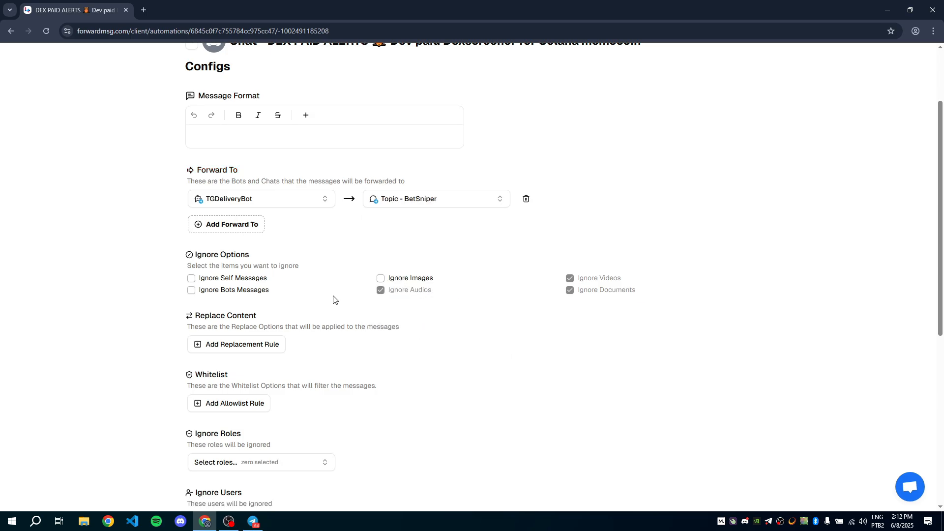
scroll(333, 300, "down", 3)
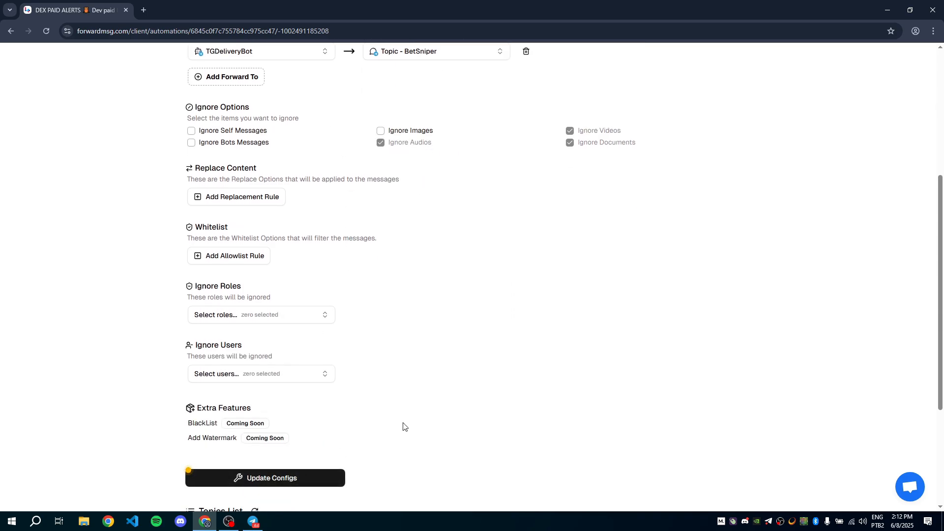
left_click(193, 140)
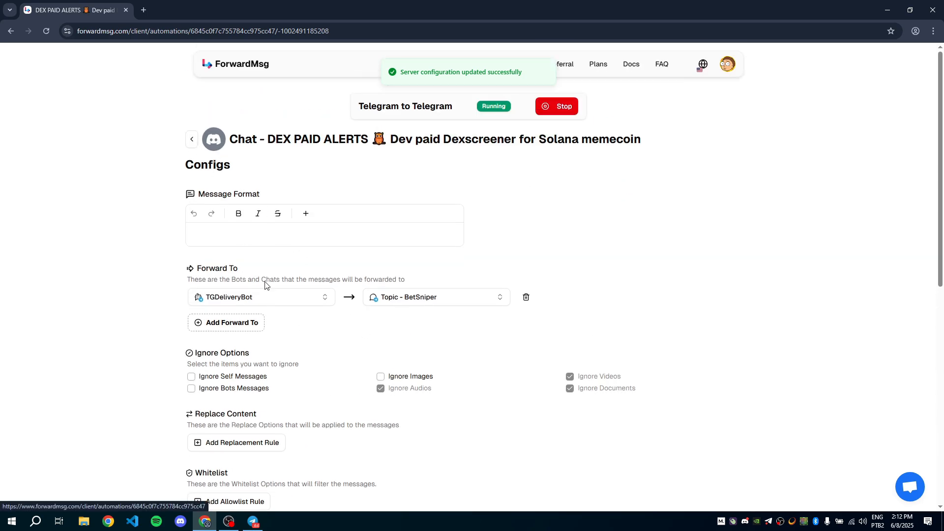
Switch to Telegram and check the BetSniper and Kawai topics of the Delivery Topics group for newly forwarded messages
left_click(253, 521)
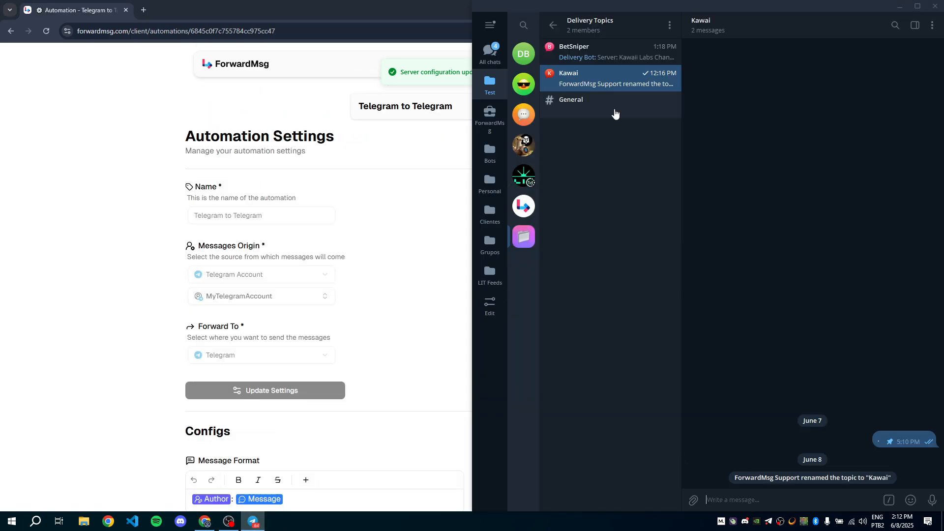
left_click(553, 25)
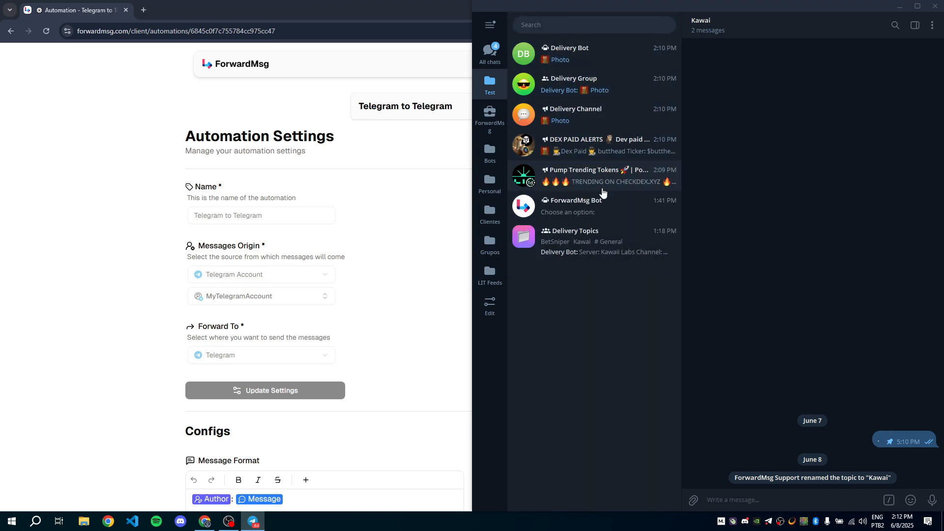
key("Escape")
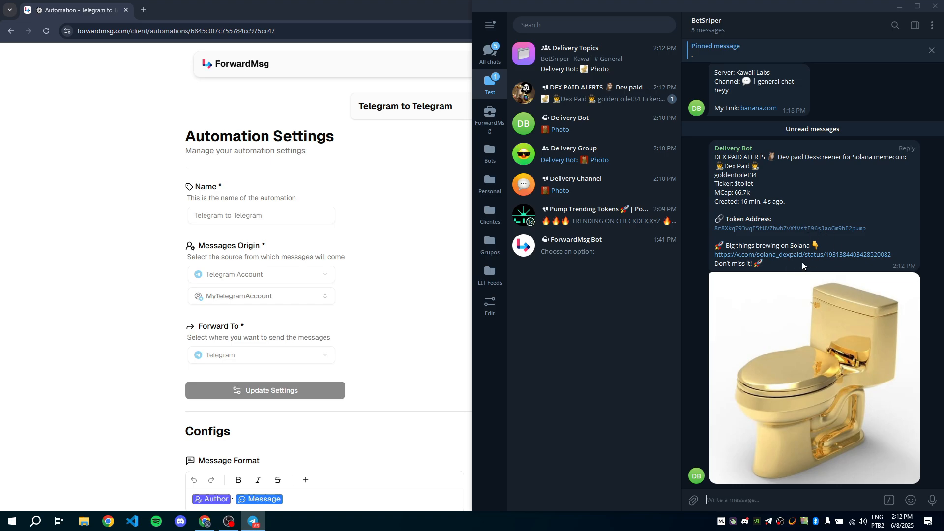
left_click(630, 69)
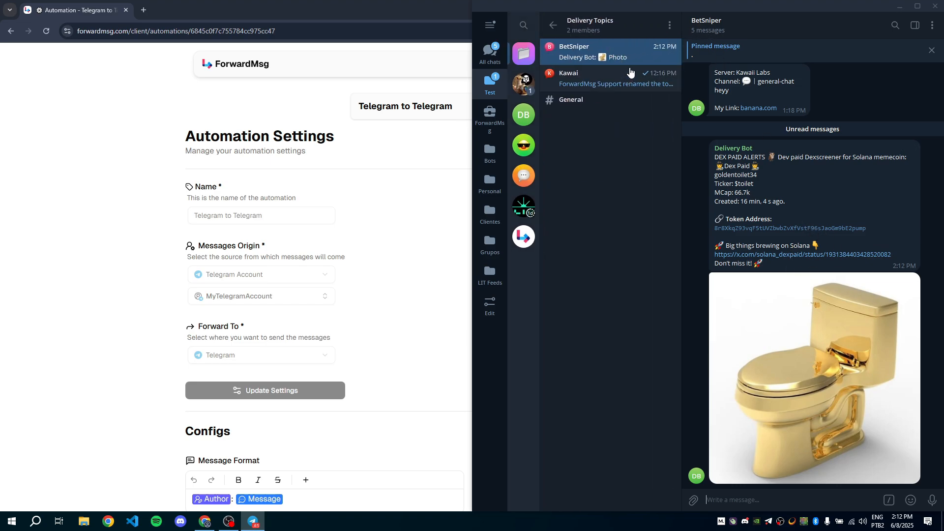
left_click(618, 74)
left_click(623, 57)
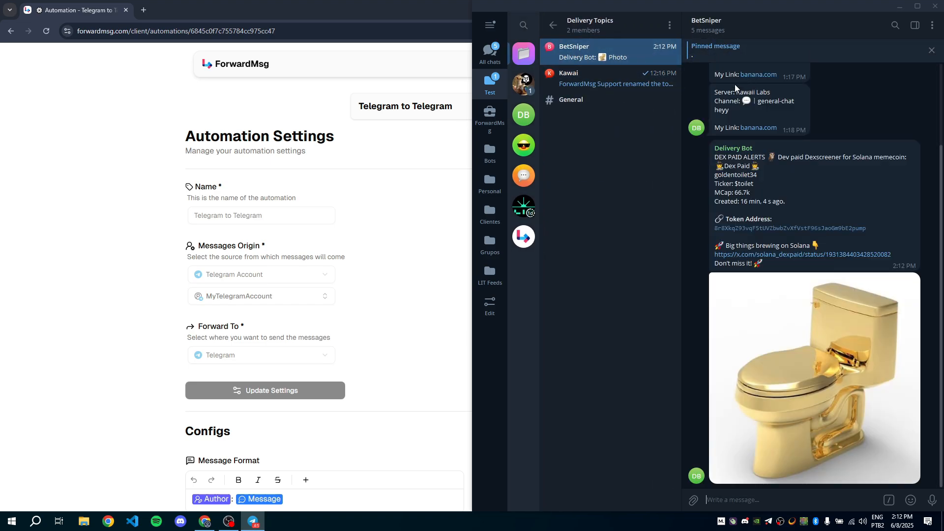
Switch back to ForwardMsg and remove the Author variable and its colon from the automation's message format
left_click(139, 244)
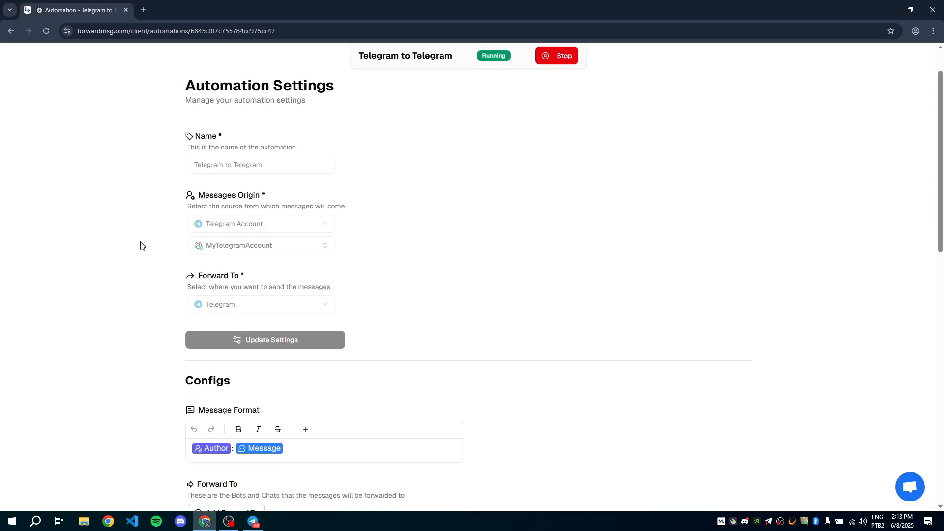
scroll(163, 256, "down", 4)
scroll(173, 262, "down", 2)
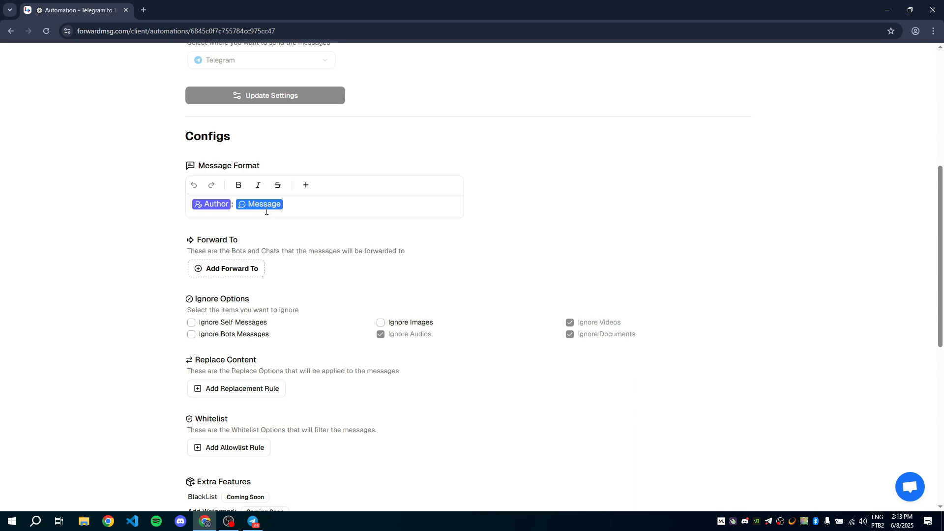
left_click(238, 207)
key("BackSpace")
key("BackSpace")
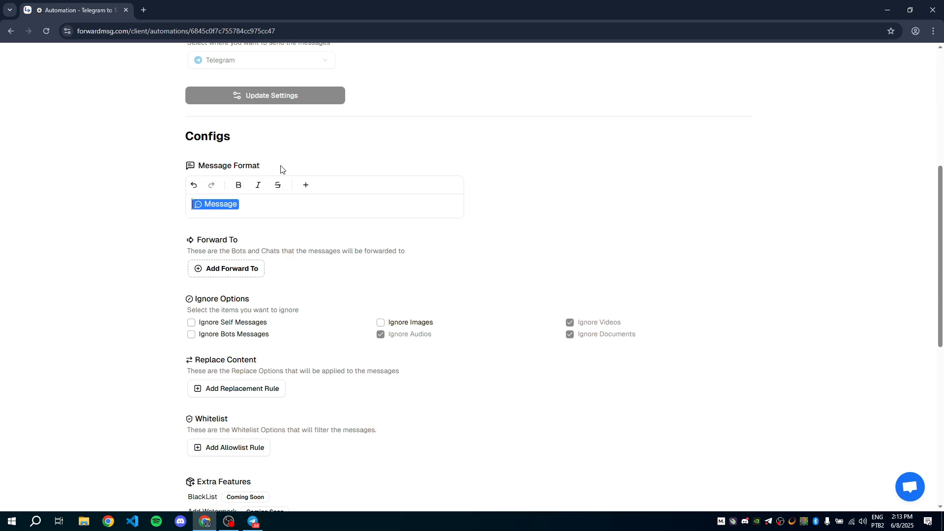
Add the line "Footer: Link banana.com" below the Message variable, separated by an empty line, and update the configs
key("Return")
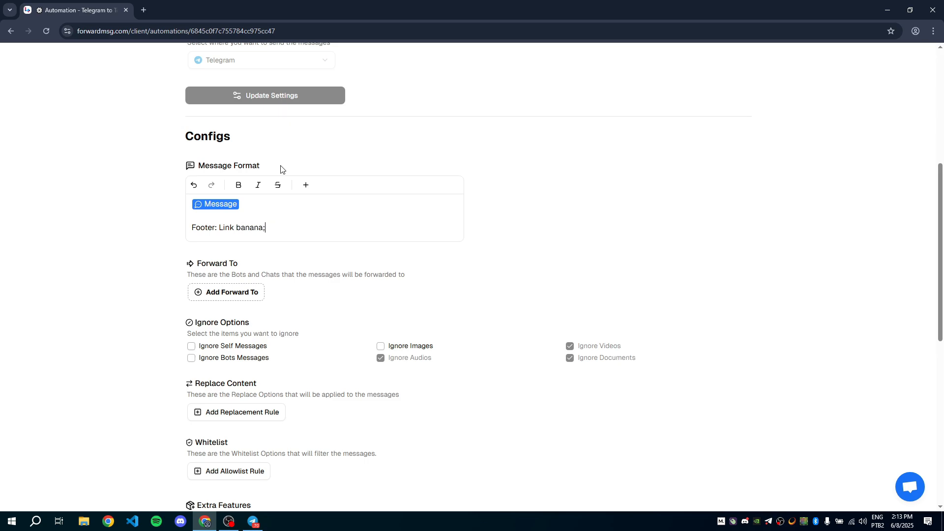
scroll(268, 284, "down", 3)
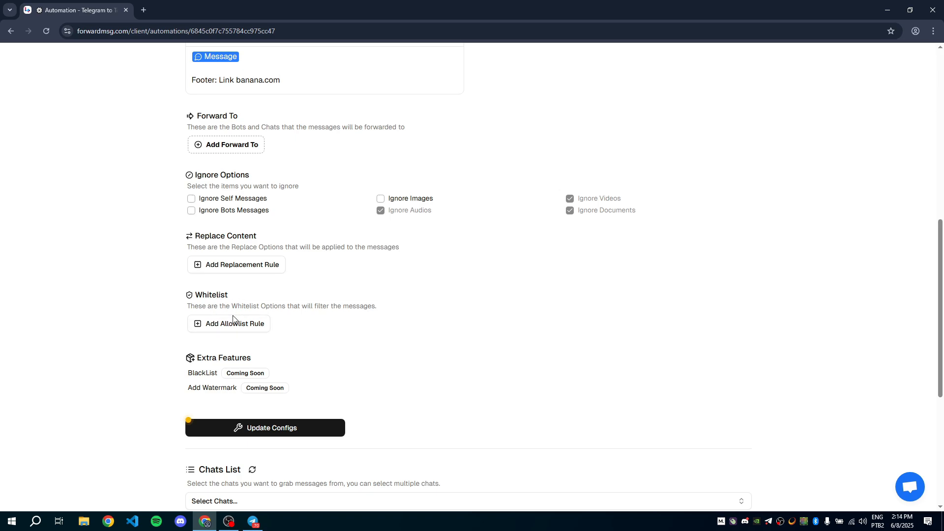
left_click(264, 426)
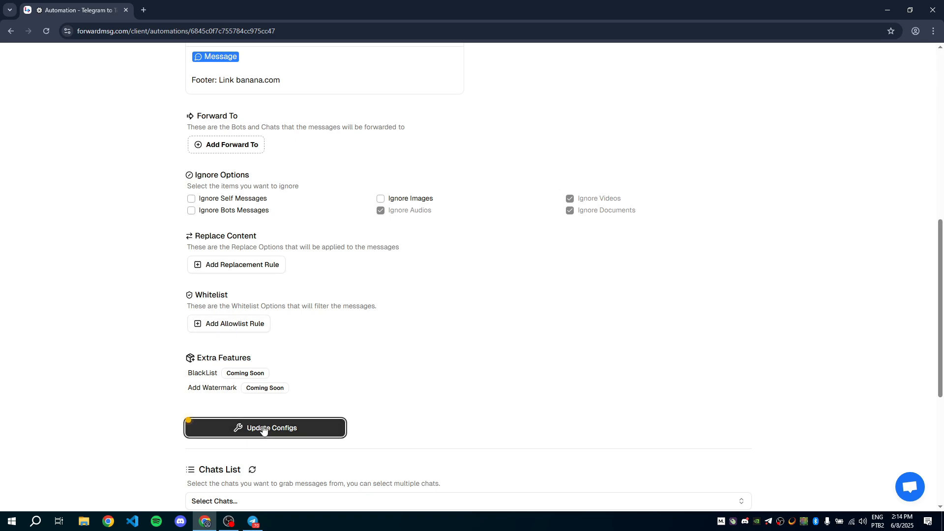